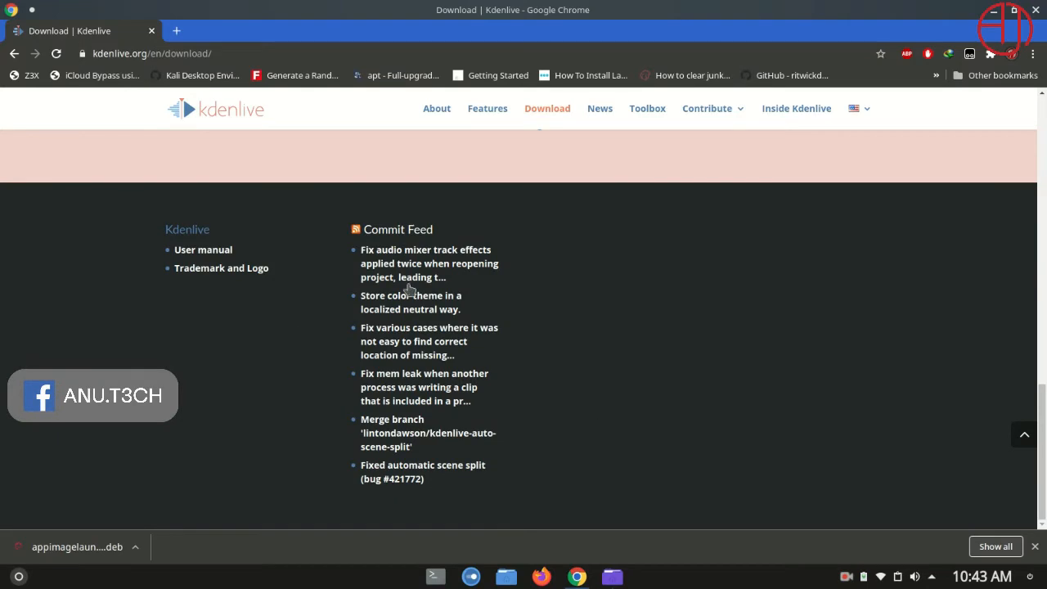
Download the Linux AppImage 20.08.1 build of Kdenlive and save it in the Downloads folder
scroll(461, 281, up, 15)
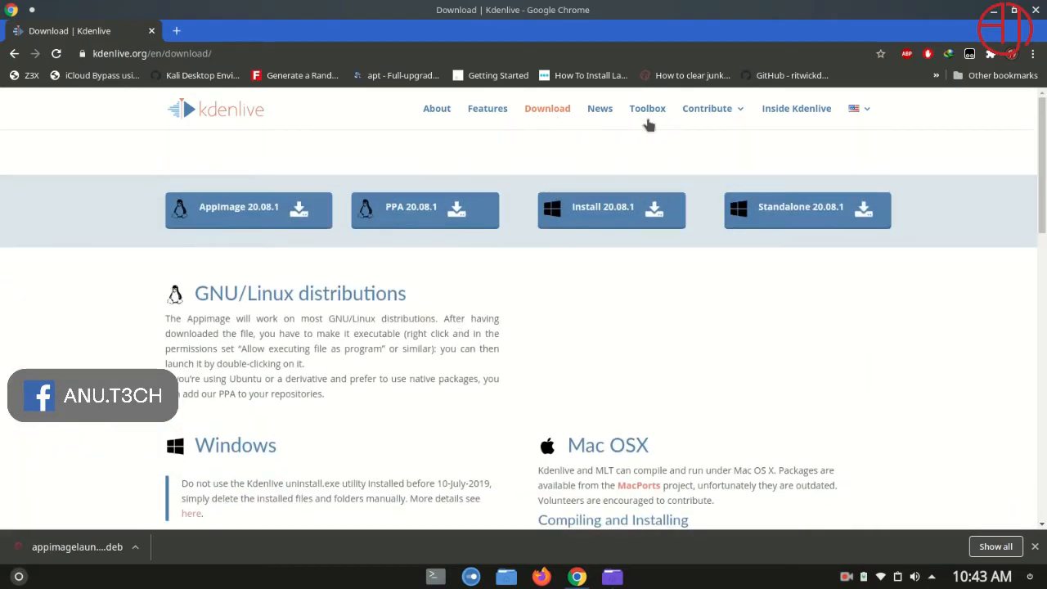
click(258, 216)
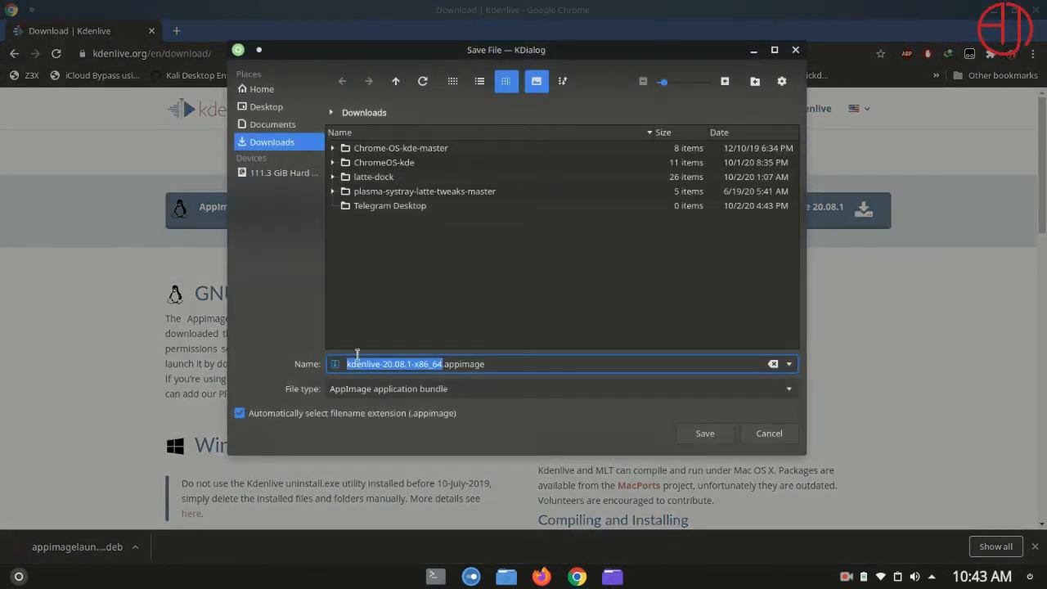
click(706, 435)
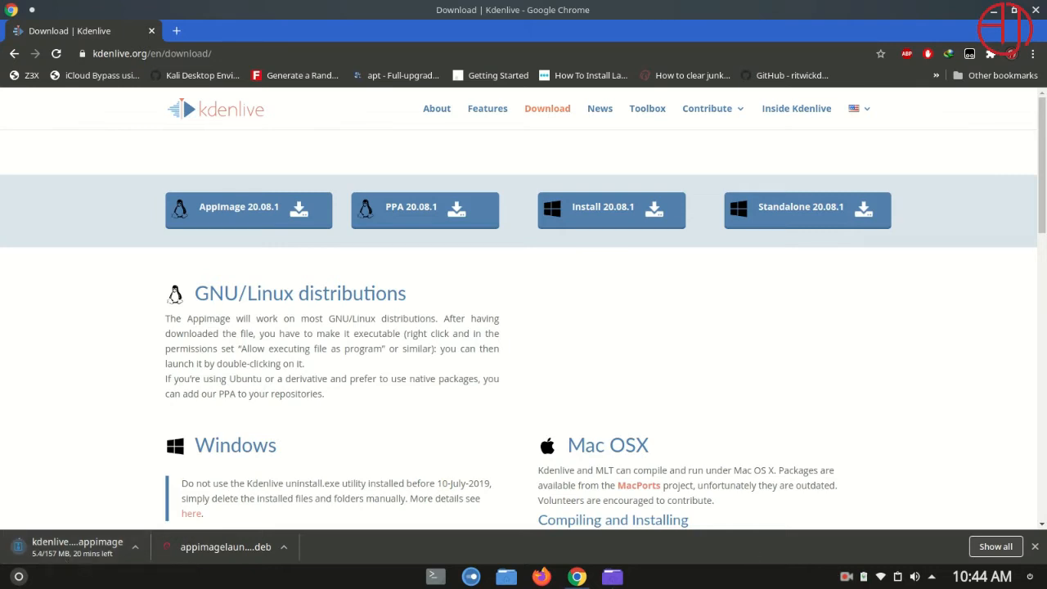
click(846, 577)
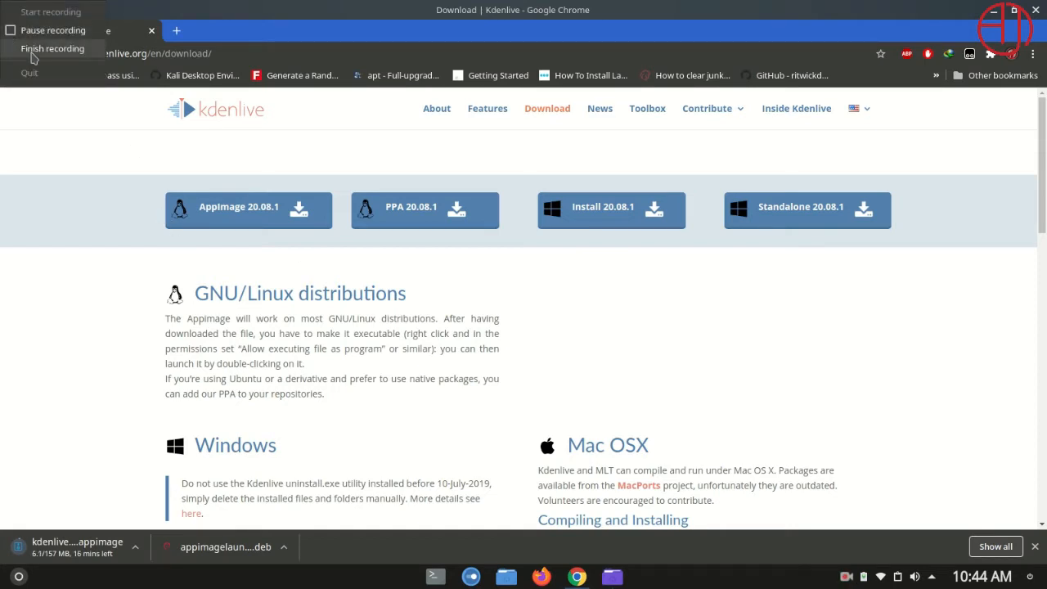
click(32, 54)
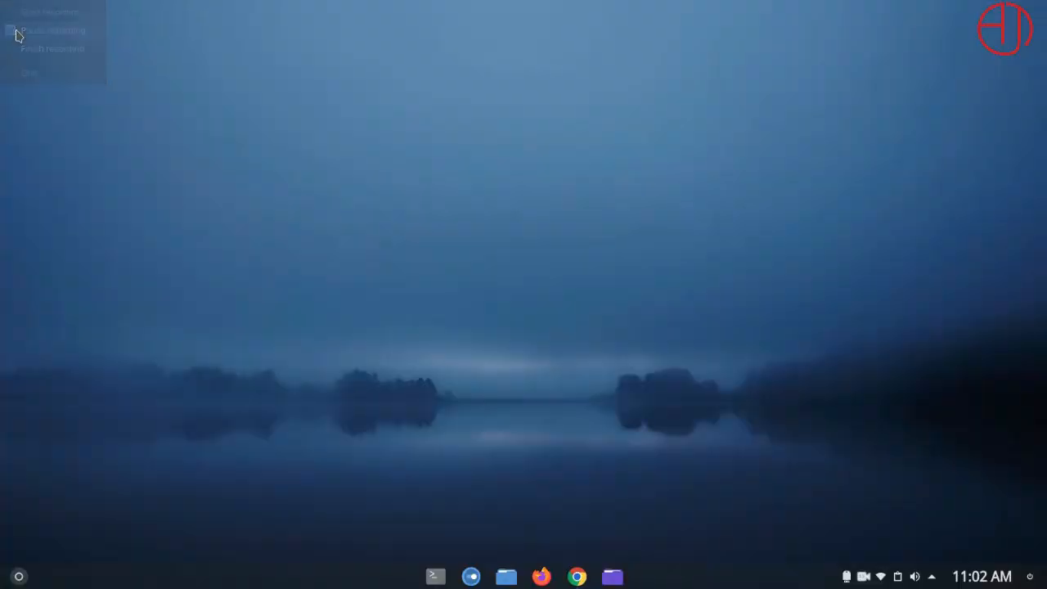
Show the downloaded Kdenlive appimage in its folder, with the browser minimized and the file manager maximized
click(578, 577)
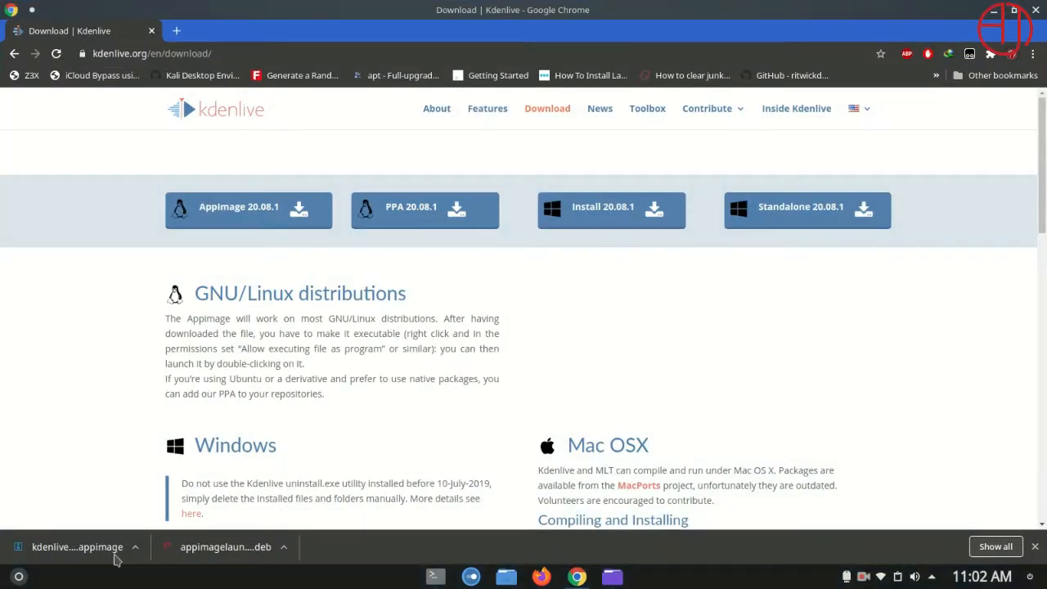
click(135, 548)
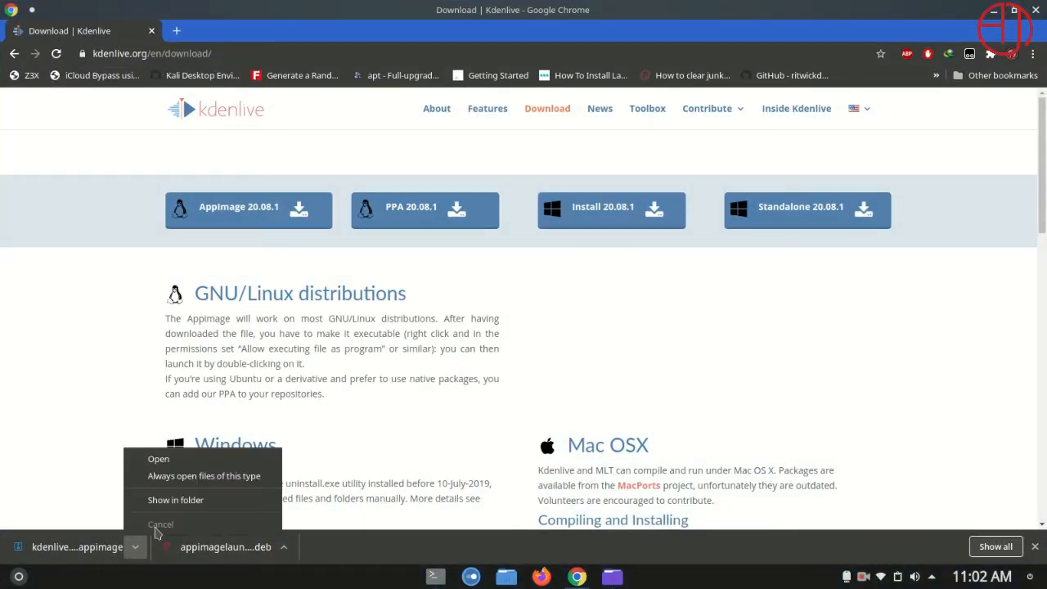
click(190, 507)
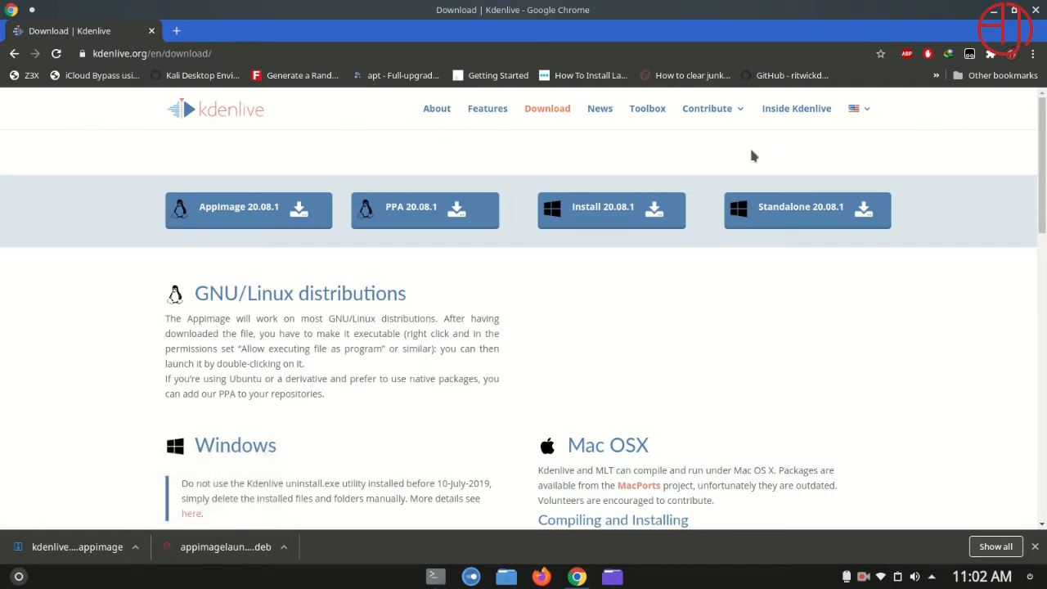
click(992, 10)
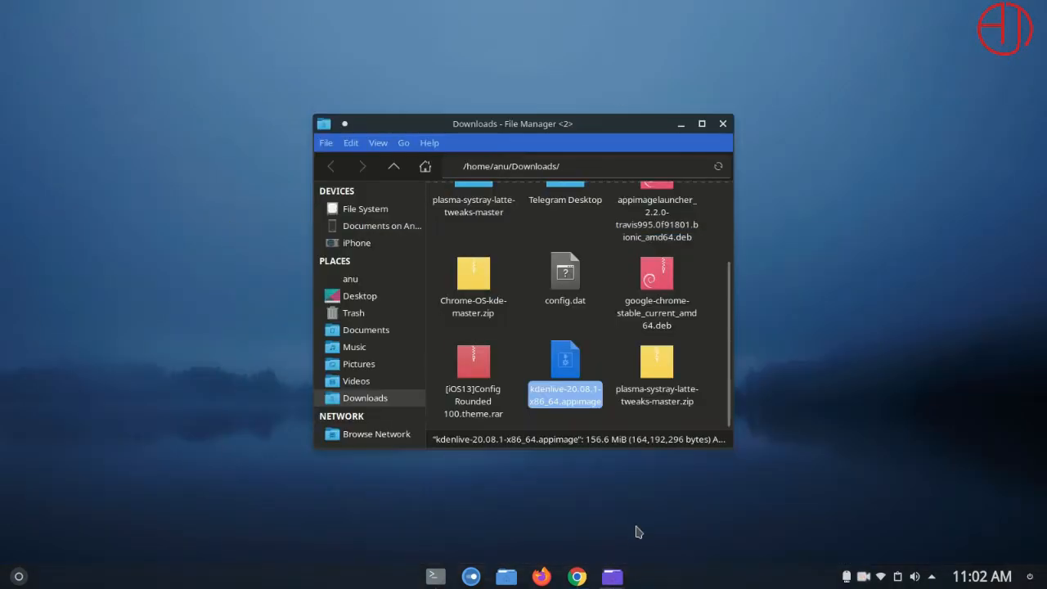
click(702, 119)
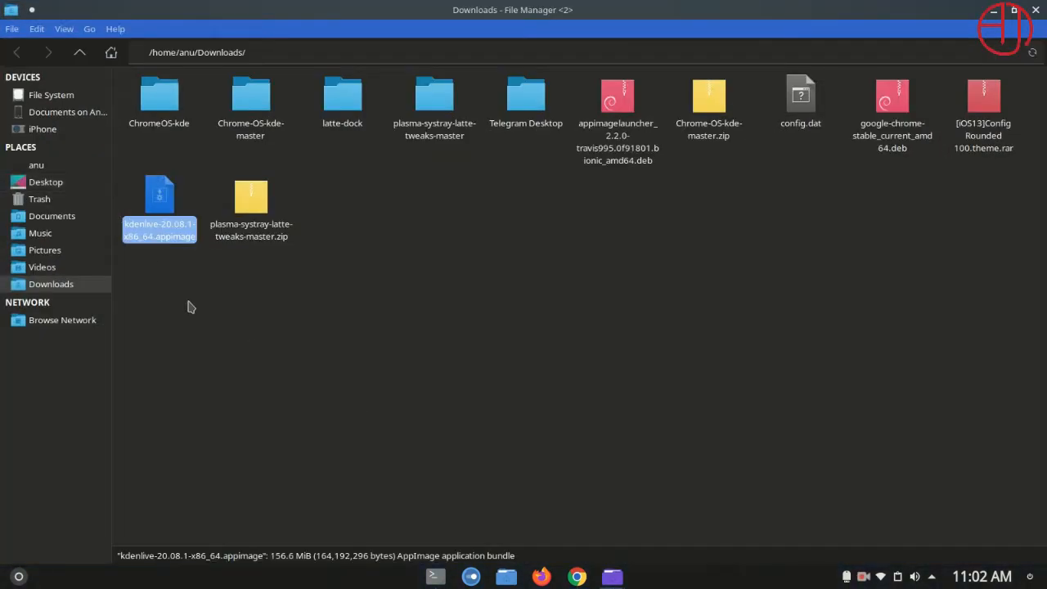
Open kdenlive-20.08.1-x86_64.appimage with AppImageLauncher, then integrate it into the system and run it
right_click(156, 208)
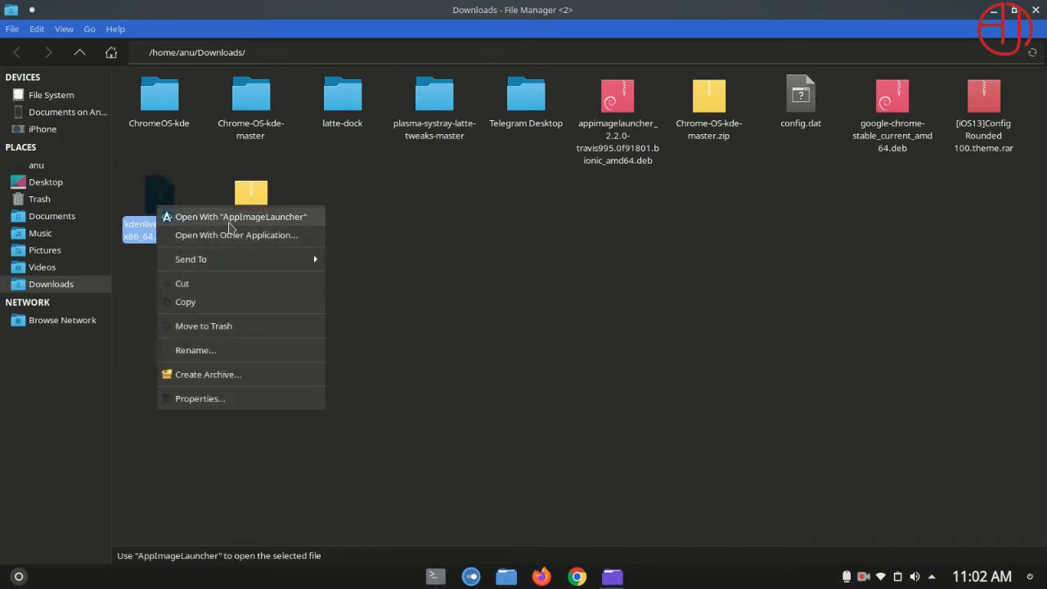
click(219, 222)
click(994, 12)
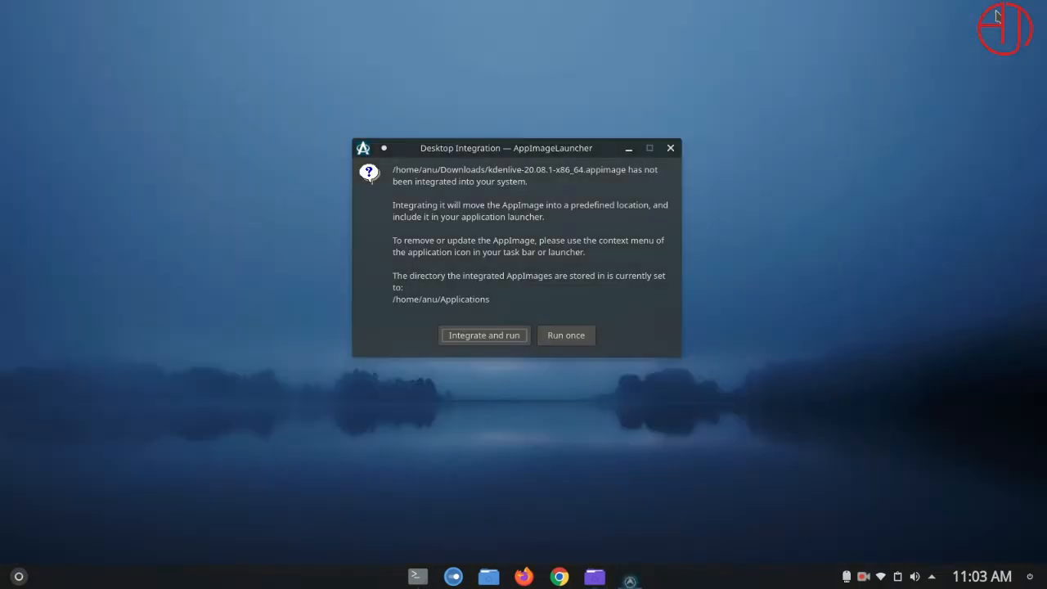
click(488, 340)
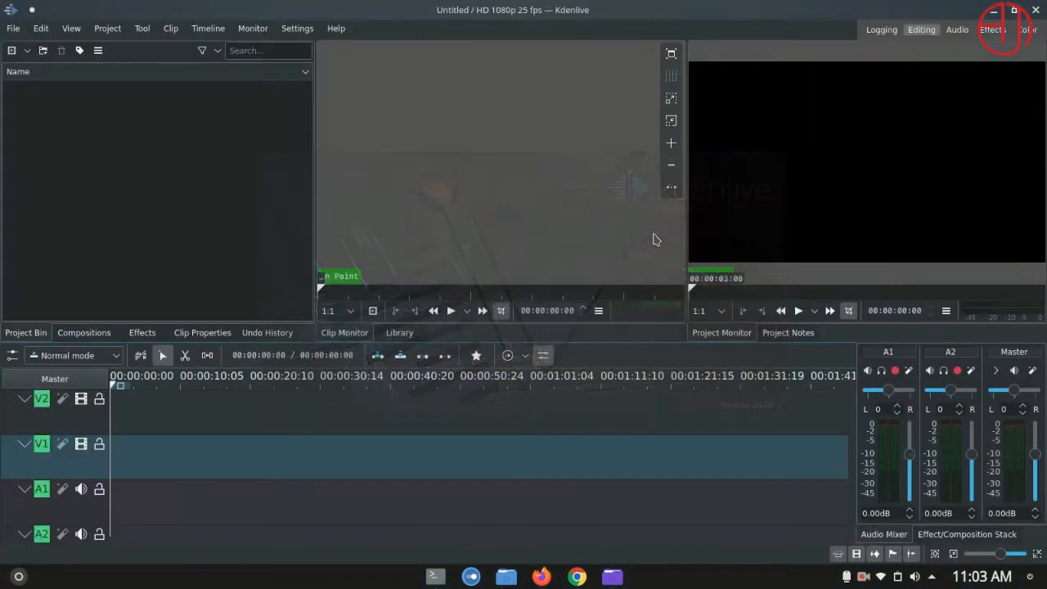
click(13, 28)
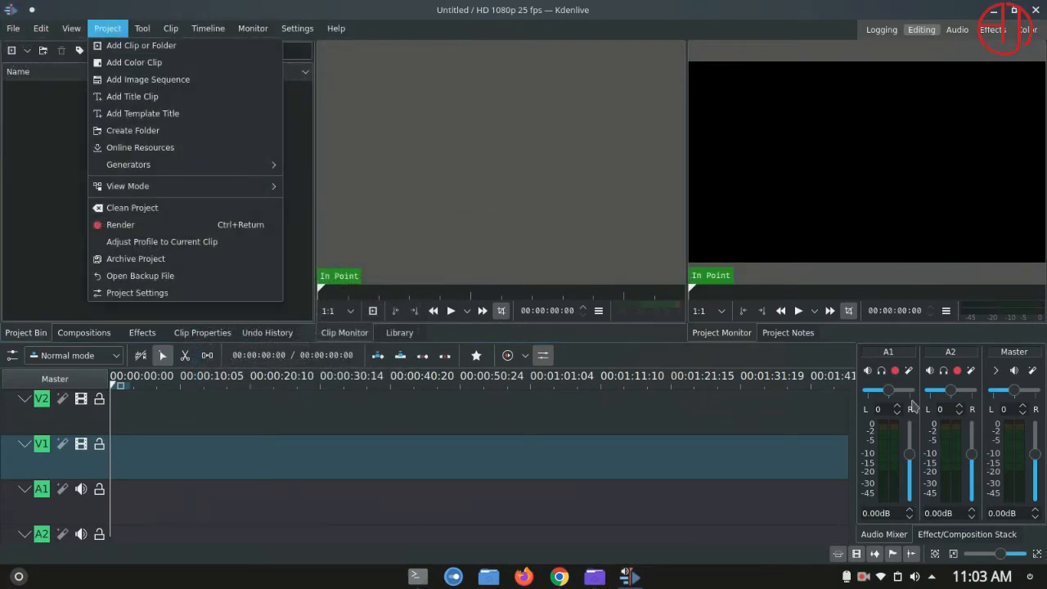
click(205, 411)
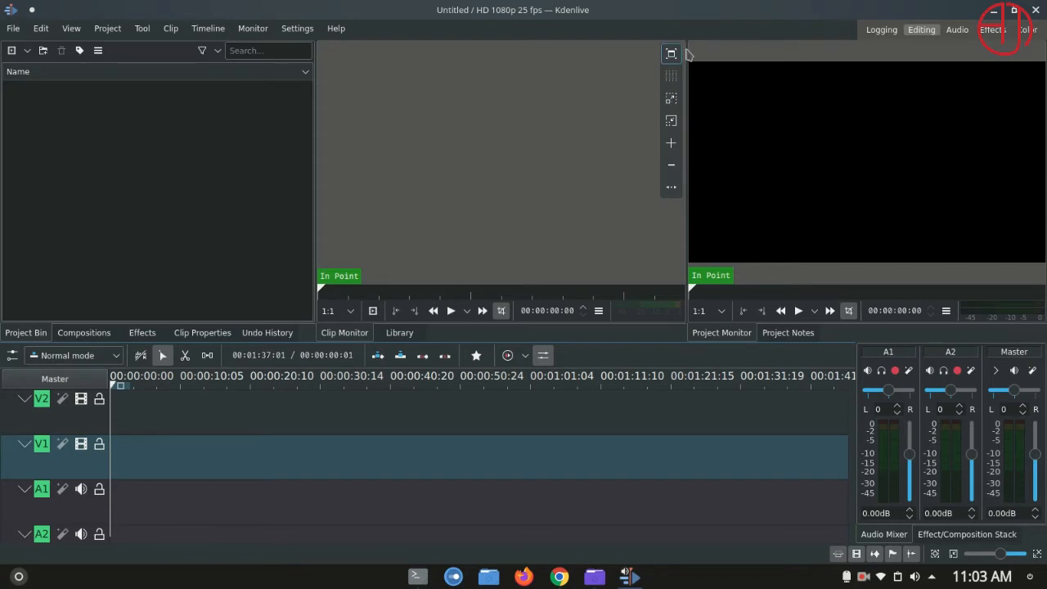
click(13, 27)
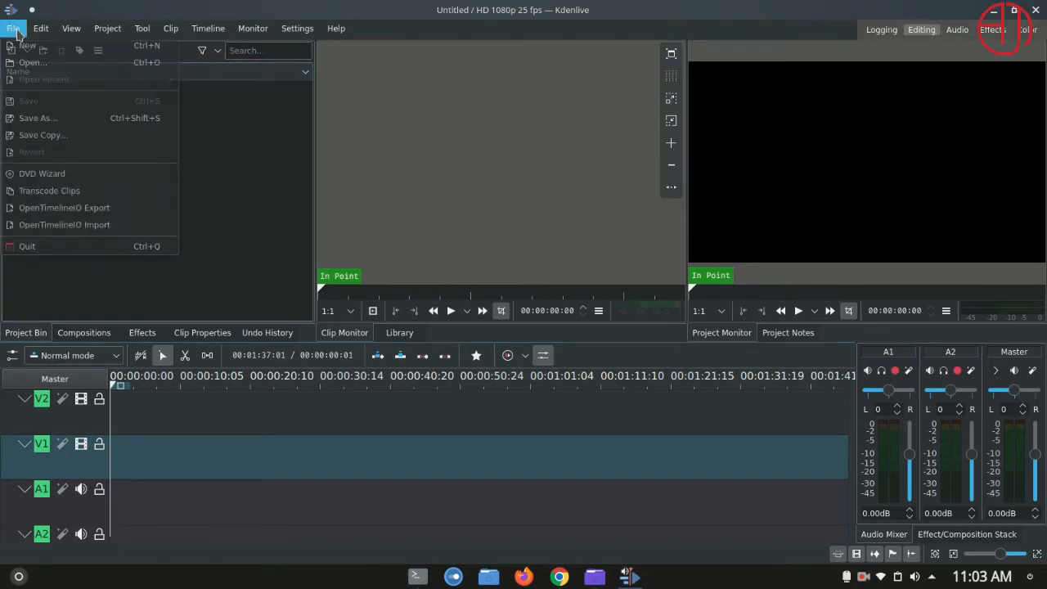
mouse_move(14, 28)
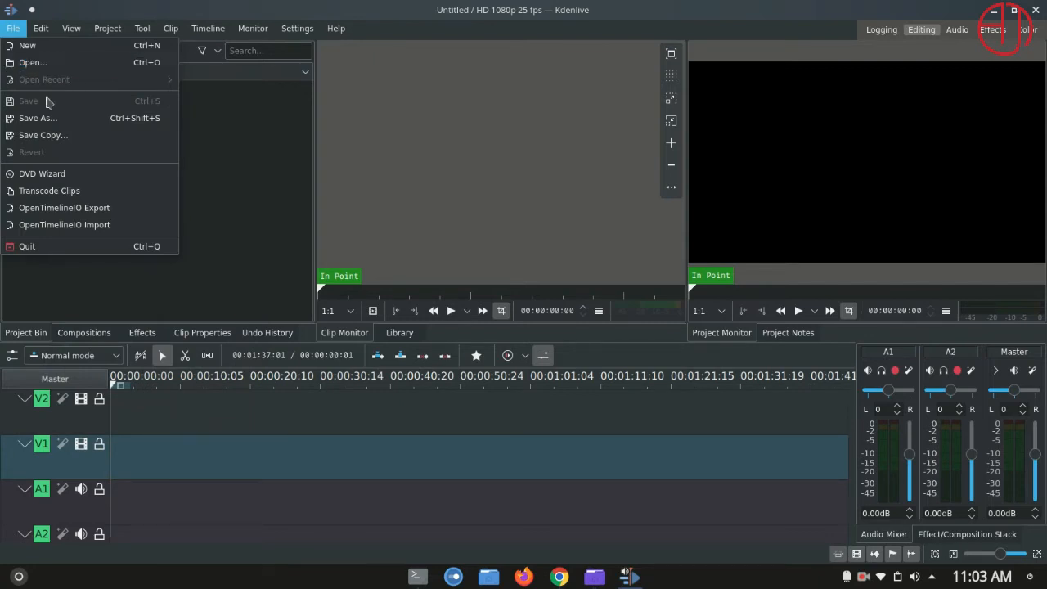
click(241, 270)
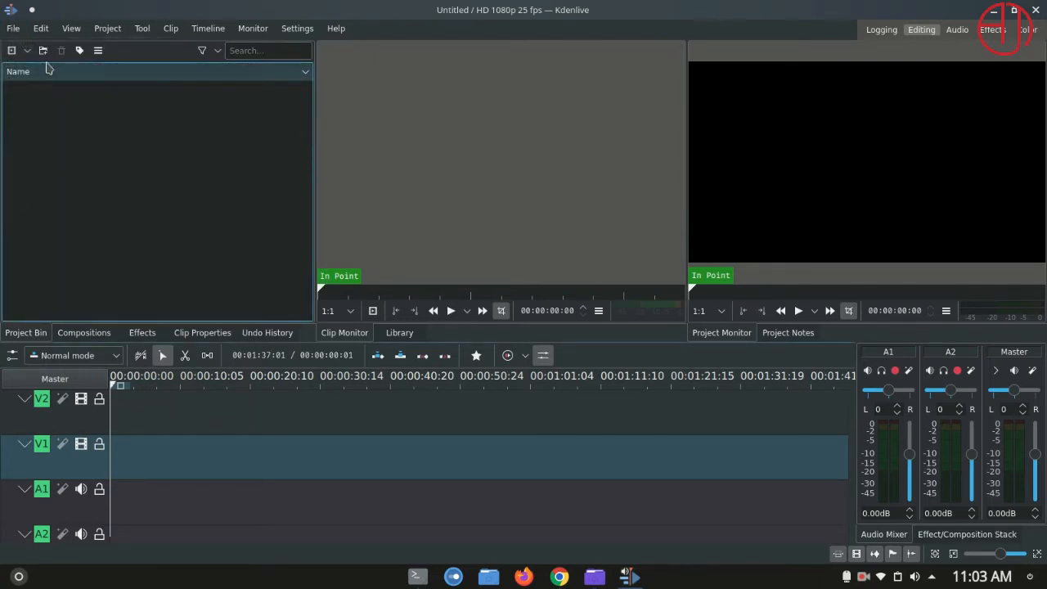
click(12, 28)
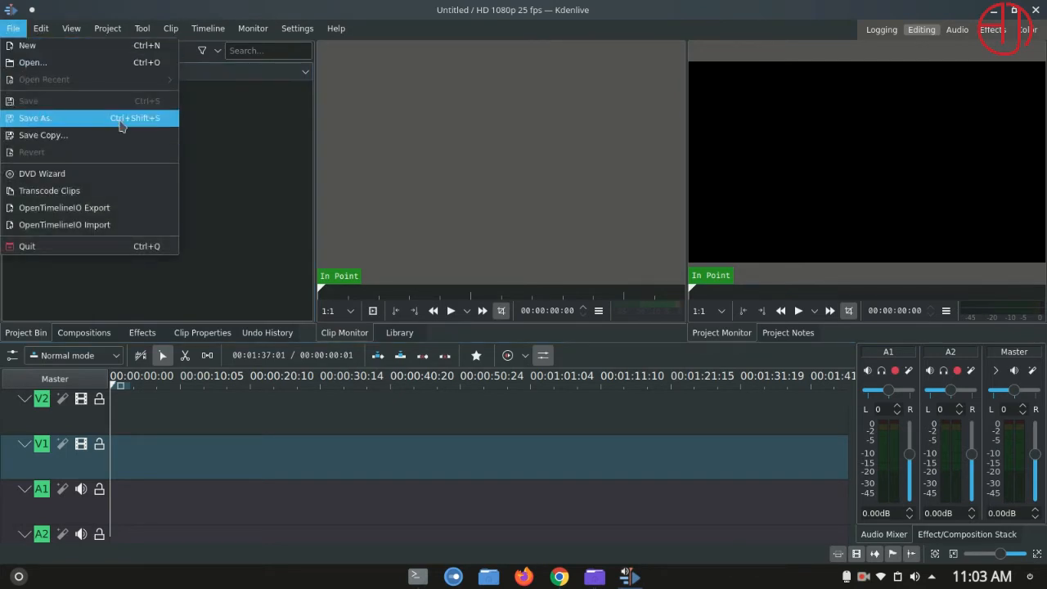
click(37, 63)
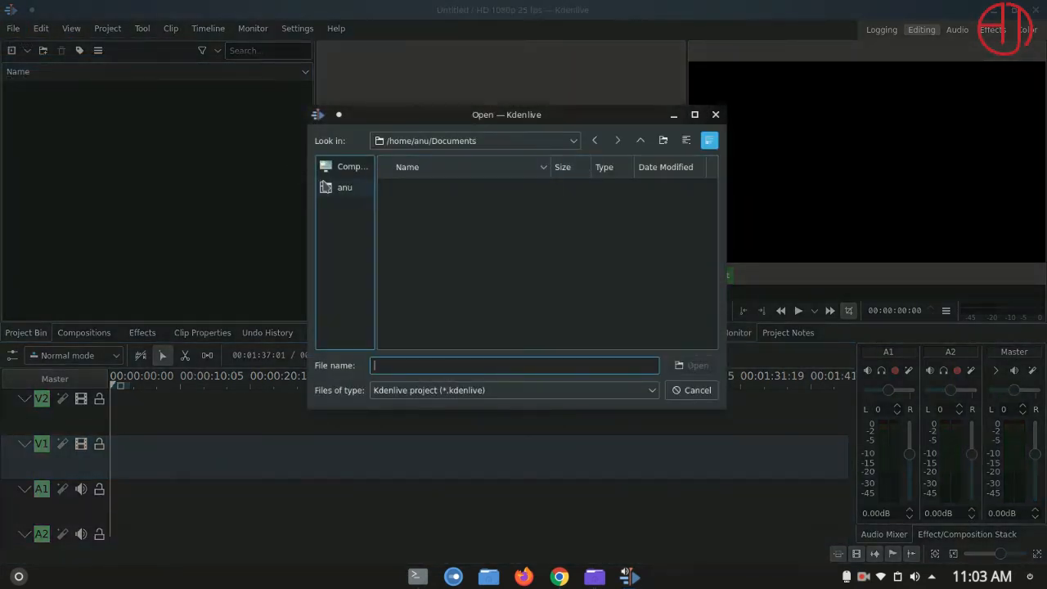
click(345, 189)
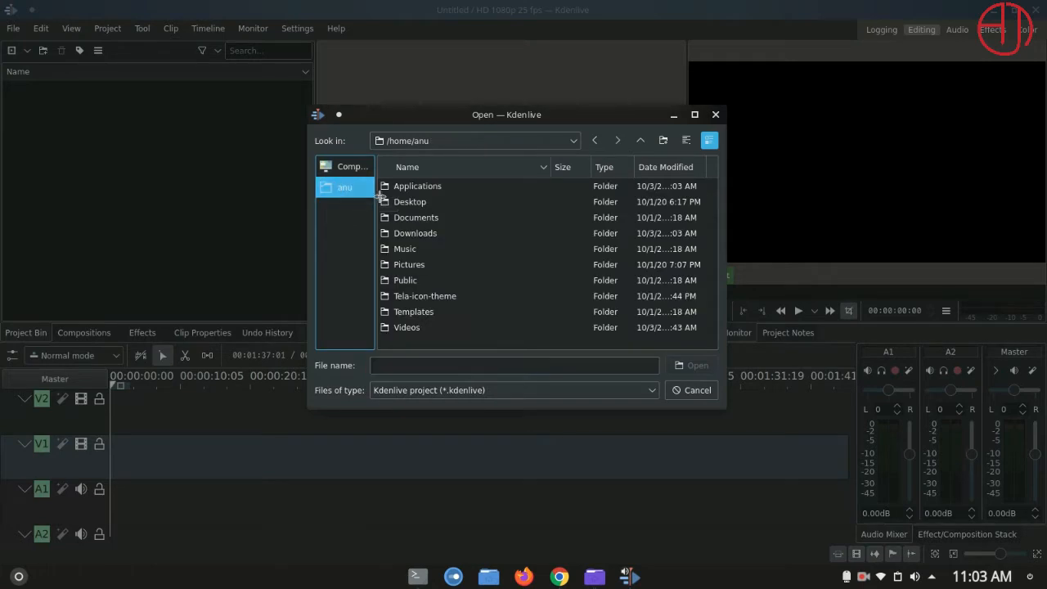
double_click(405, 265)
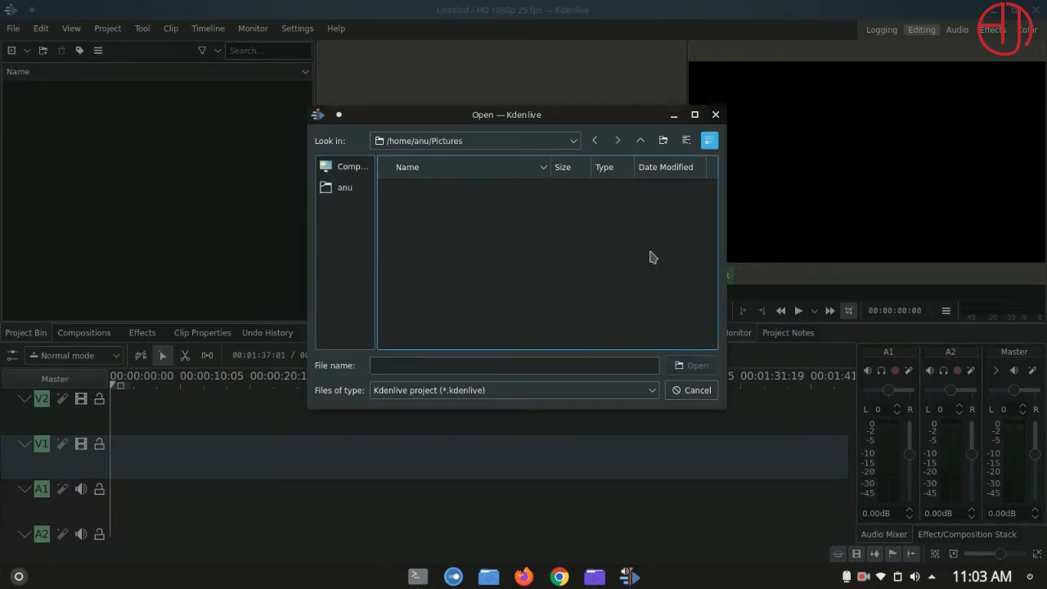
click(692, 392)
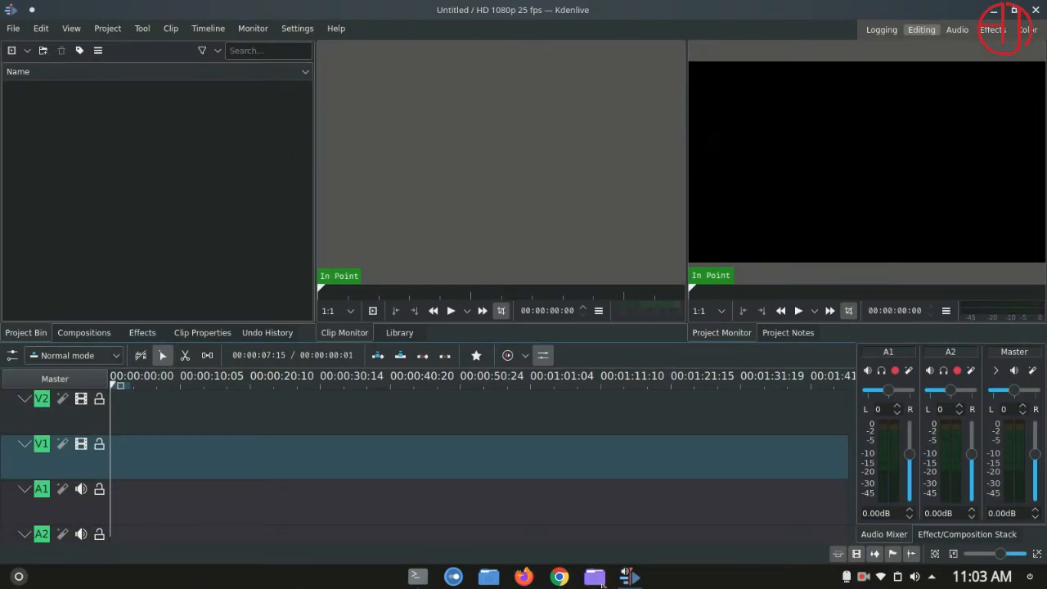
Import ppU-VGhj_400x400.jpg from the Pictures folder into the project bin and switch the project to a new 400x400, 25 fps profile
click(603, 584)
click(239, 292)
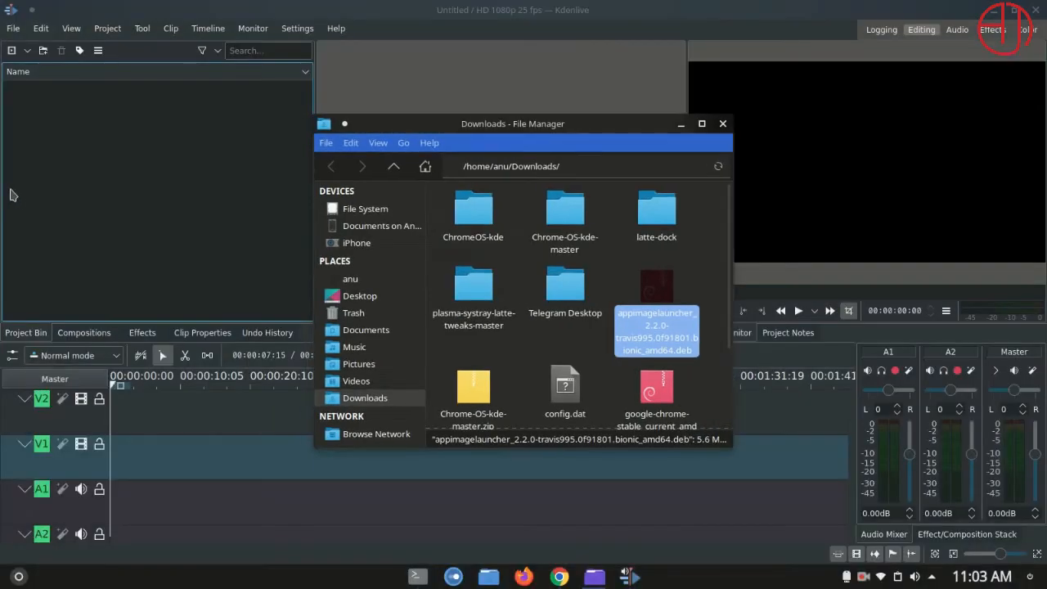
click(344, 380)
click(350, 369)
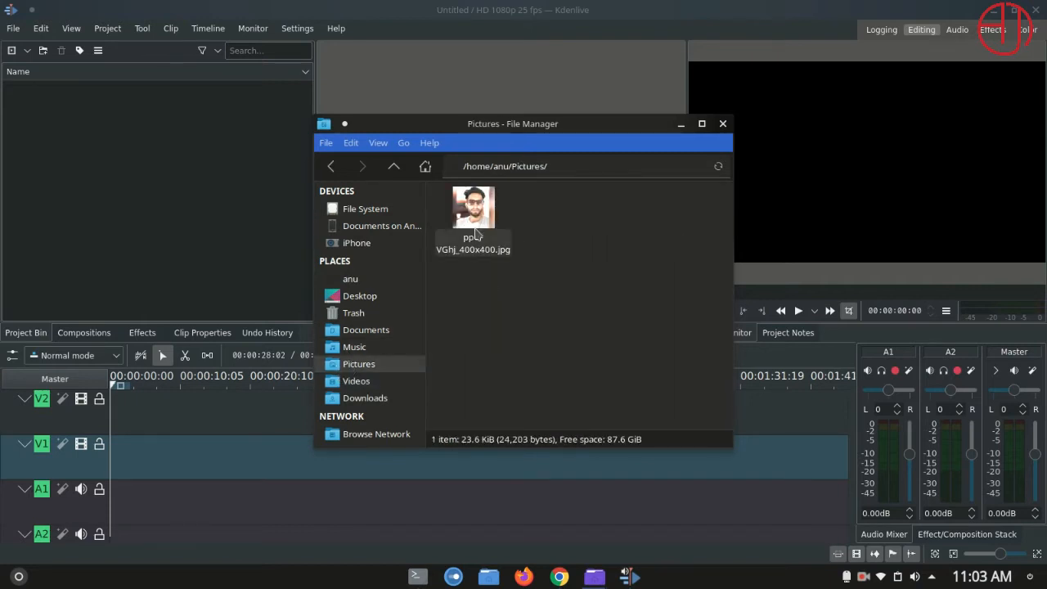
drag(473, 214, 104, 147)
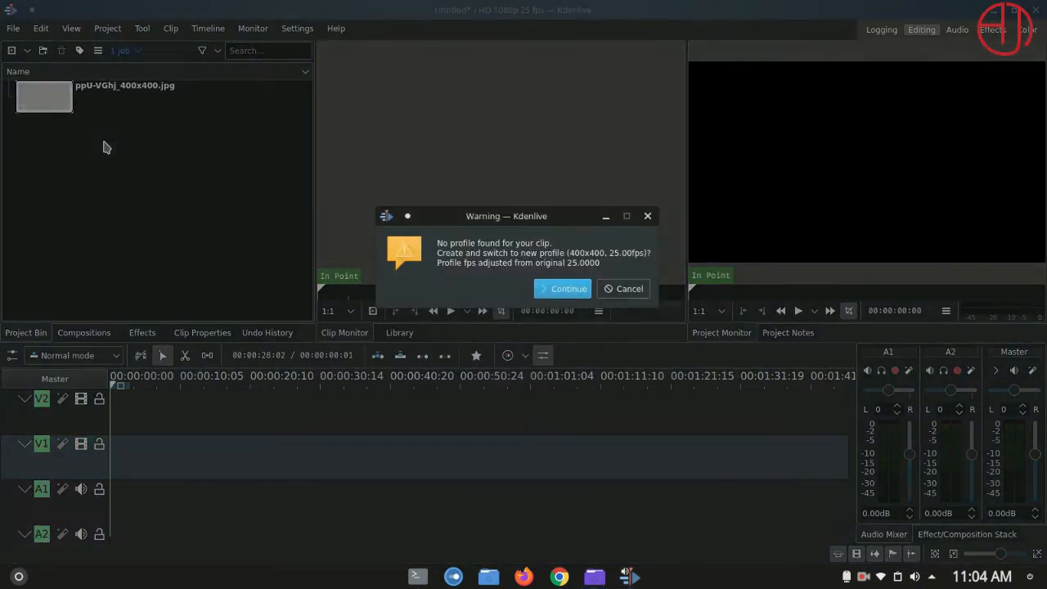
click(562, 289)
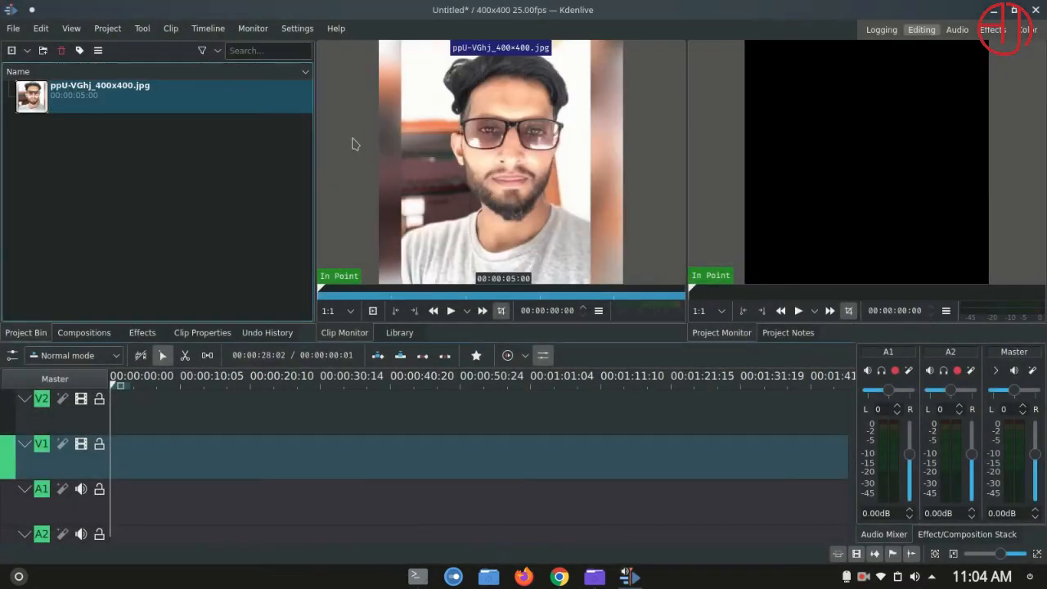
Place the image clip at the start of video track V1 and extend it to about 23 seconds
drag(117, 90, 82, 448)
drag(145, 425, 269, 435)
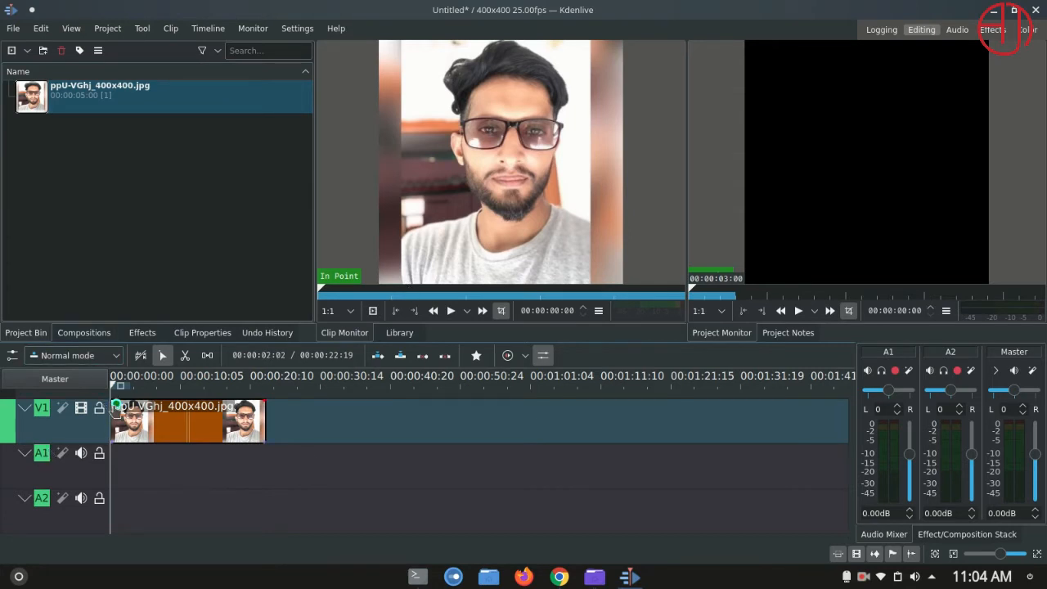
Add a fade in at the start and a fade out at the end of the image clip on V1
drag(117, 405, 137, 414)
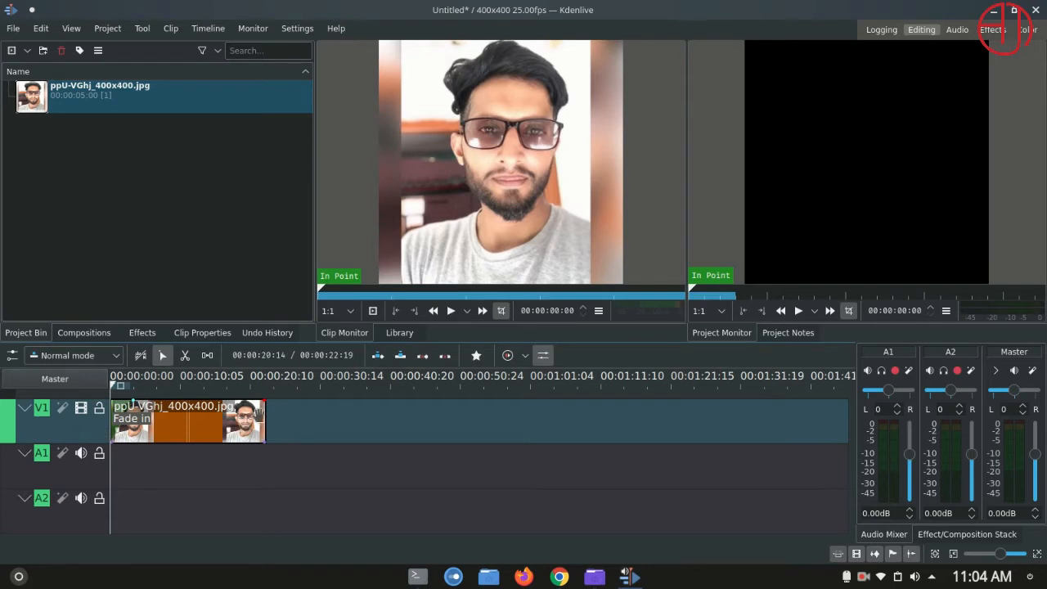
drag(260, 406, 243, 415)
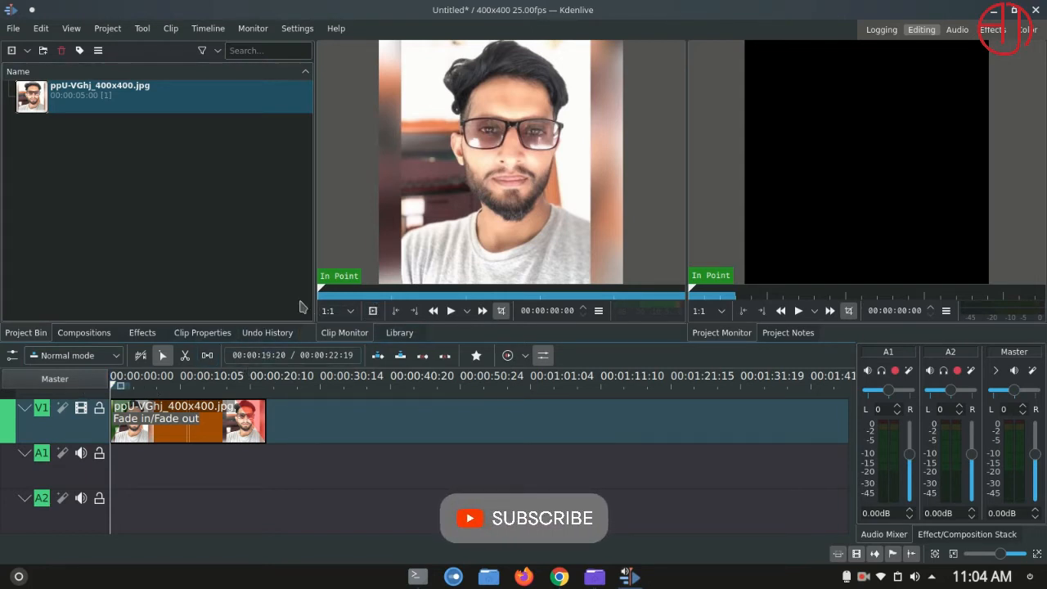
Preview the image by playing it in the clip monitor and scrubbing the timeline playhead back to the start
click(451, 311)
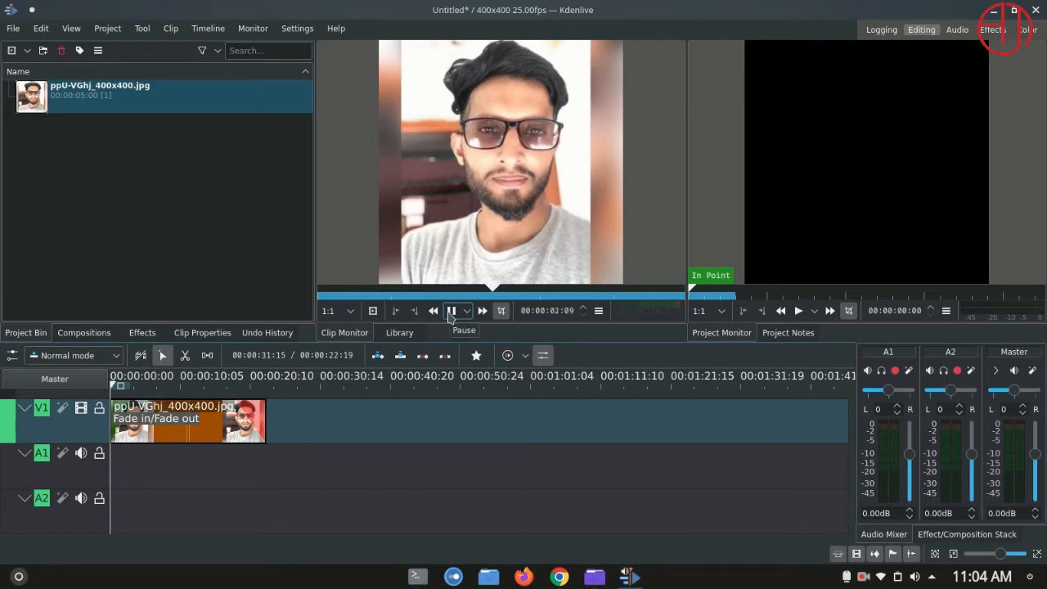
click(450, 312)
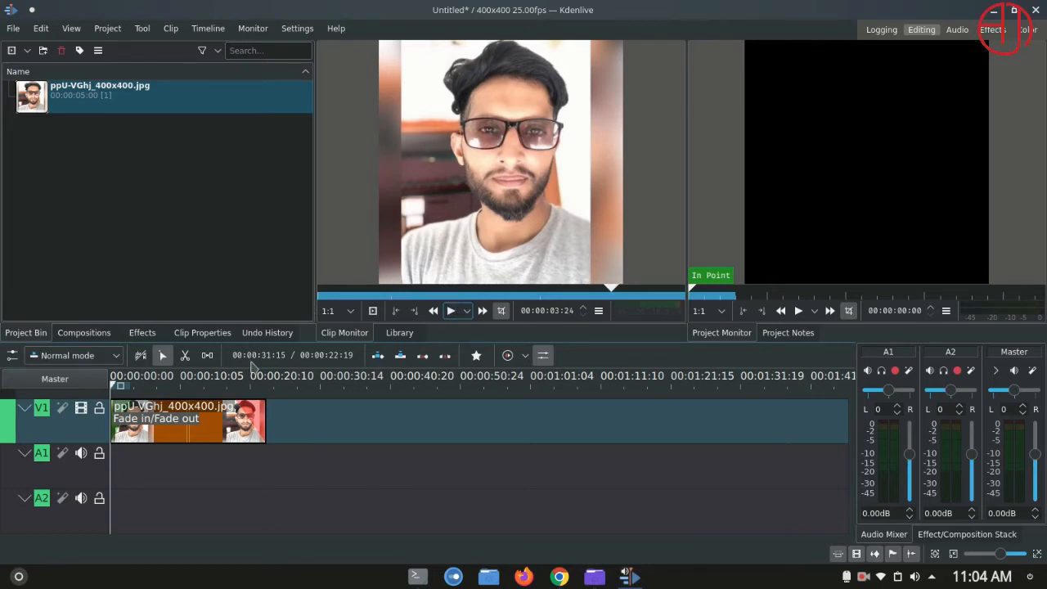
click(242, 382)
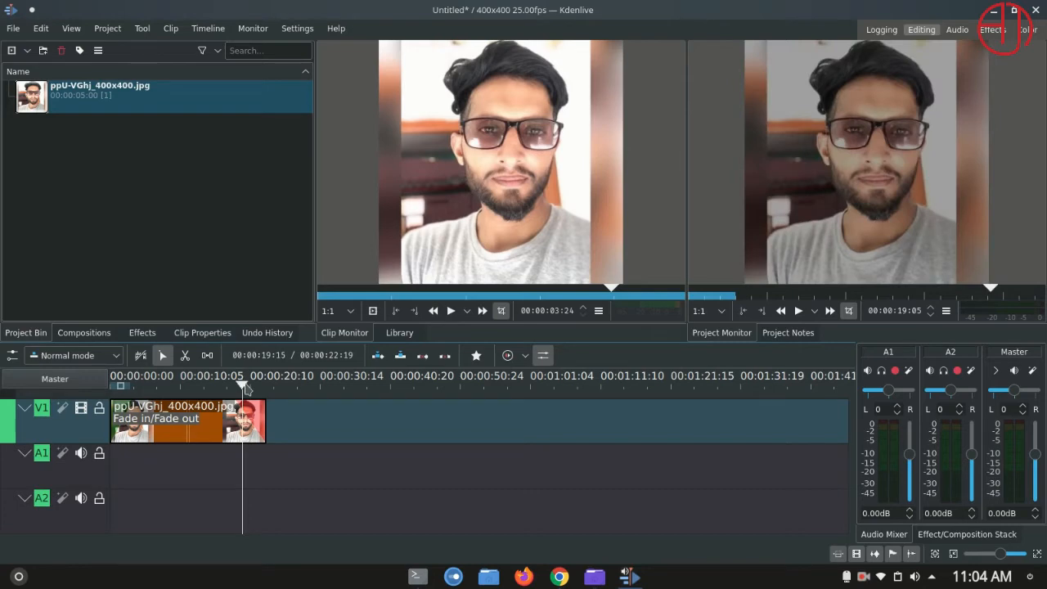
drag(246, 388, 2, 393)
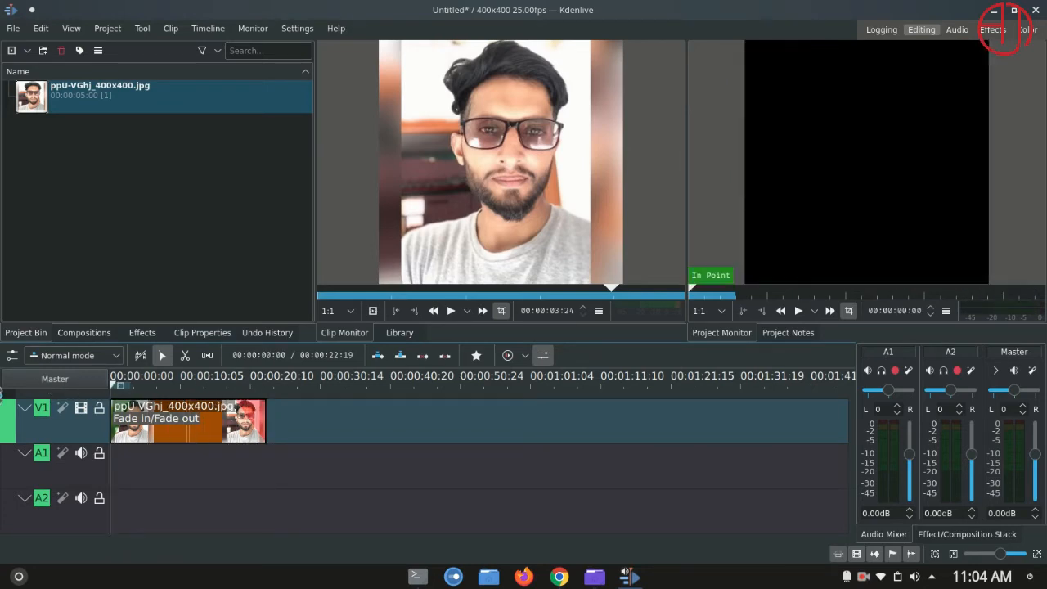
click(451, 312)
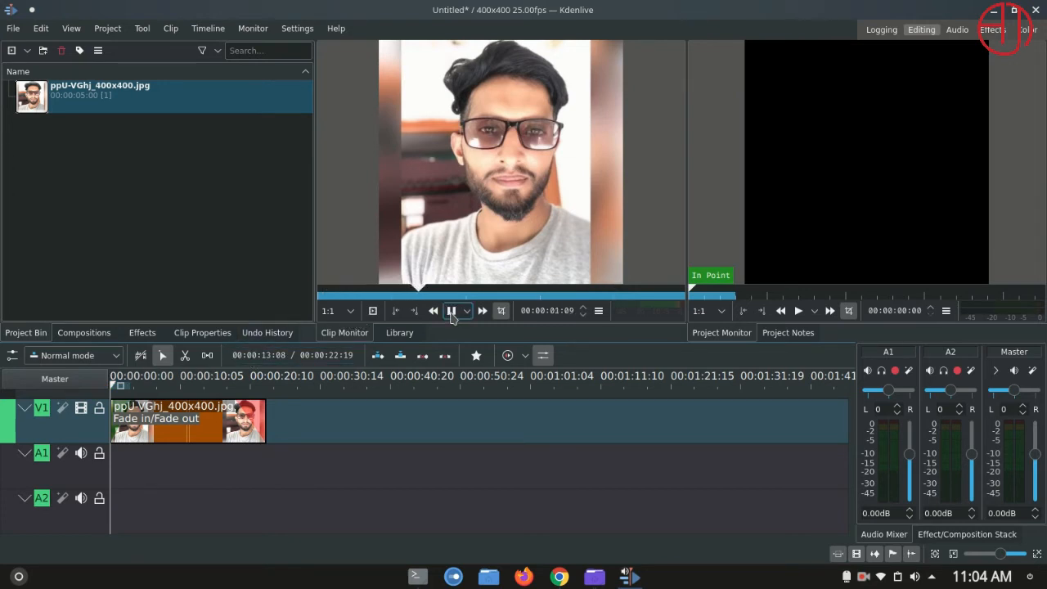
Pause the clip monitor playback, review the timeline preview options and scrub the playhead across the image clip
click(451, 311)
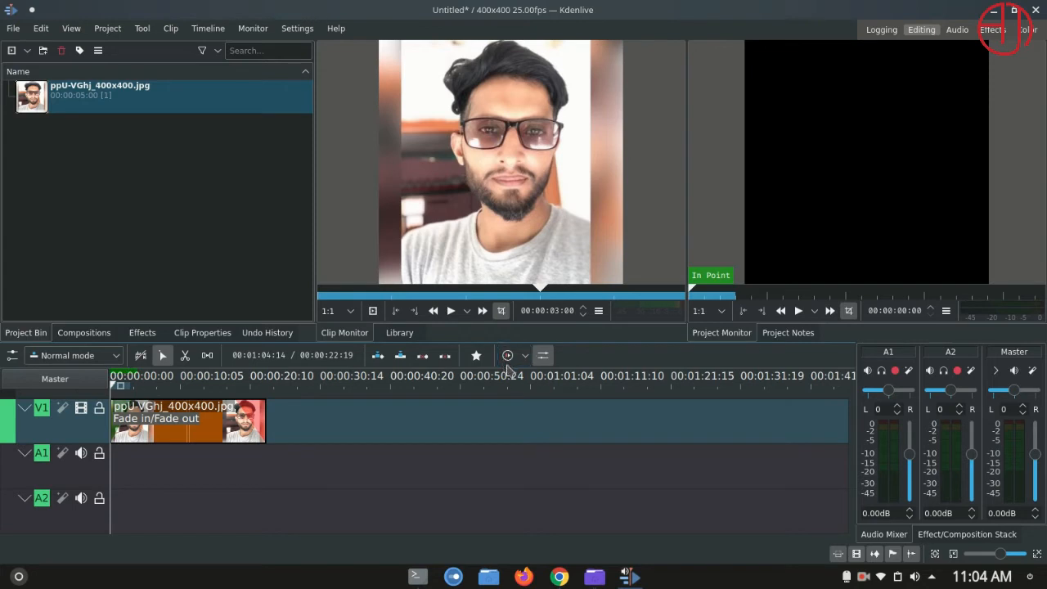
click(527, 358)
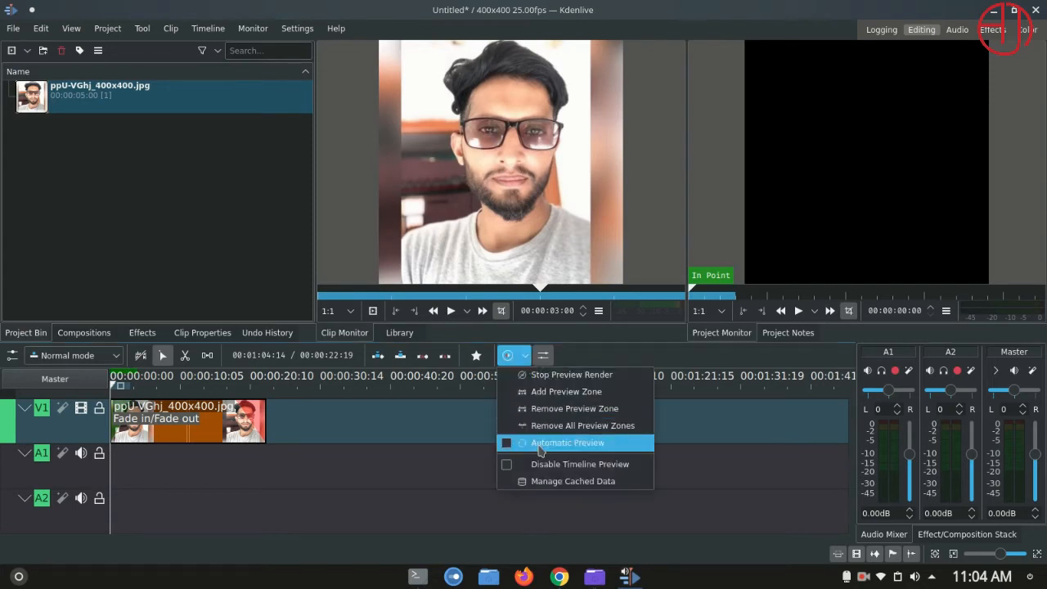
click(640, 358)
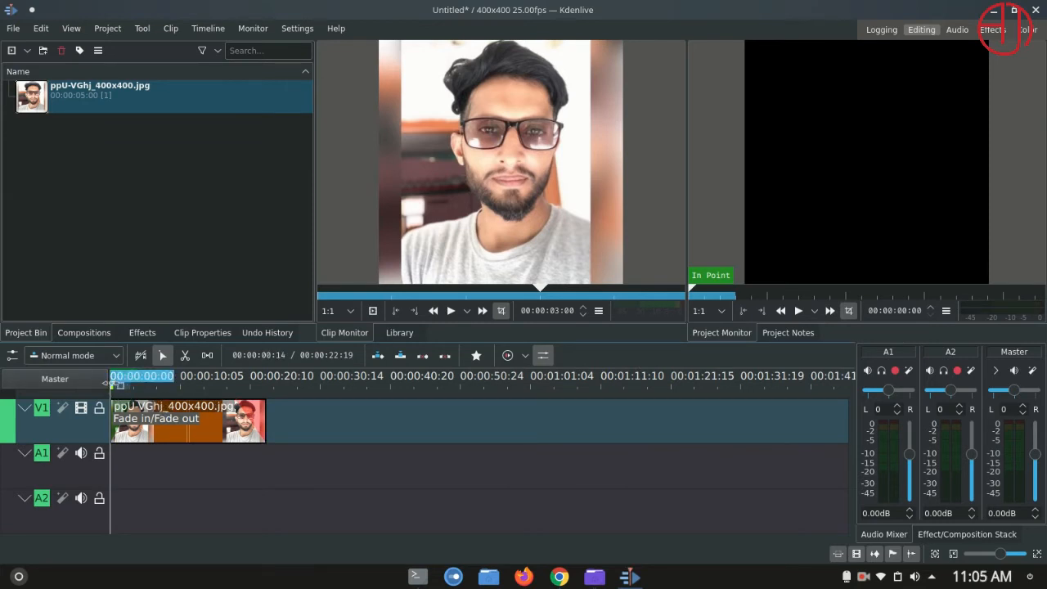
click(163, 392)
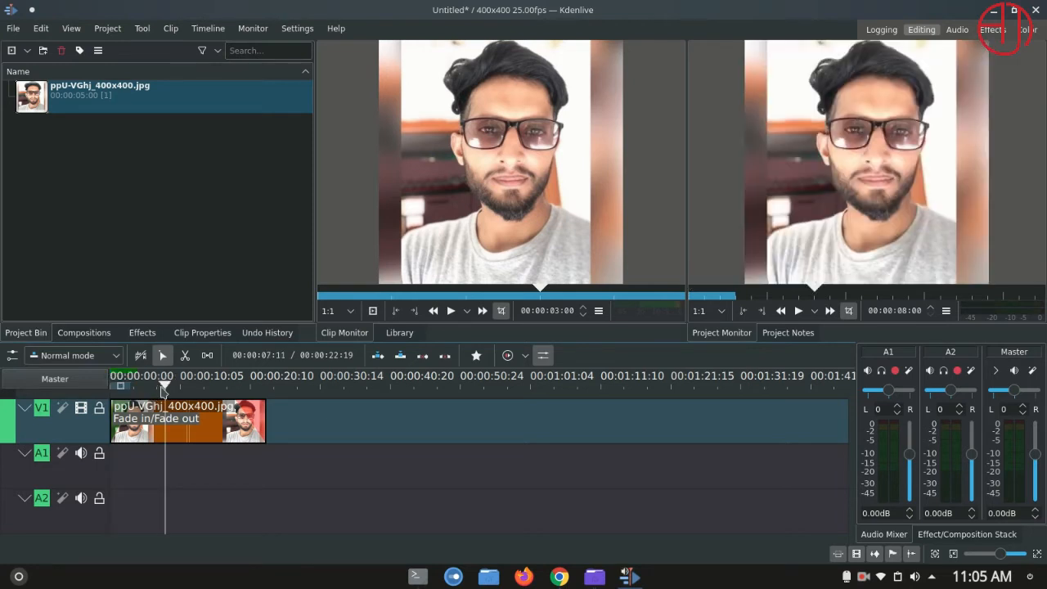
drag(164, 391, 60, 393)
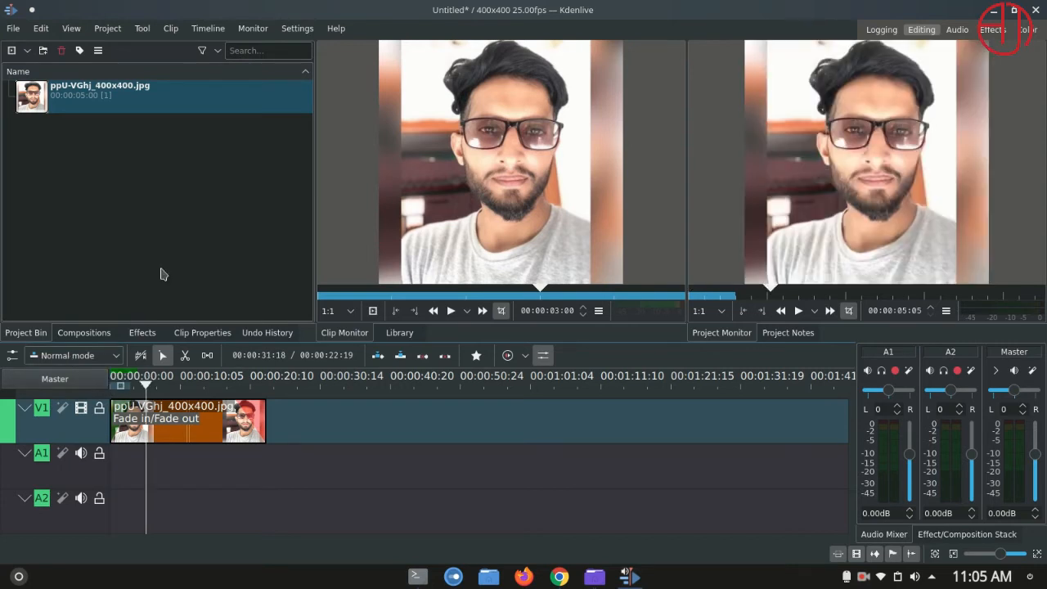
Search the Open Clip Art Graphic Library in the online resources for "hi" and close the search
click(27, 51)
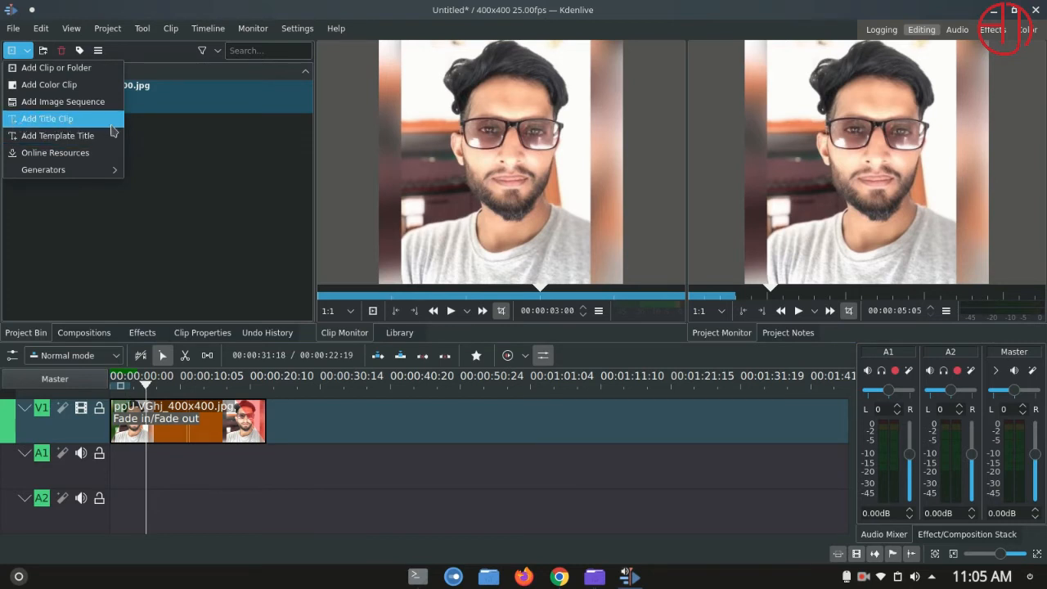
click(55, 153)
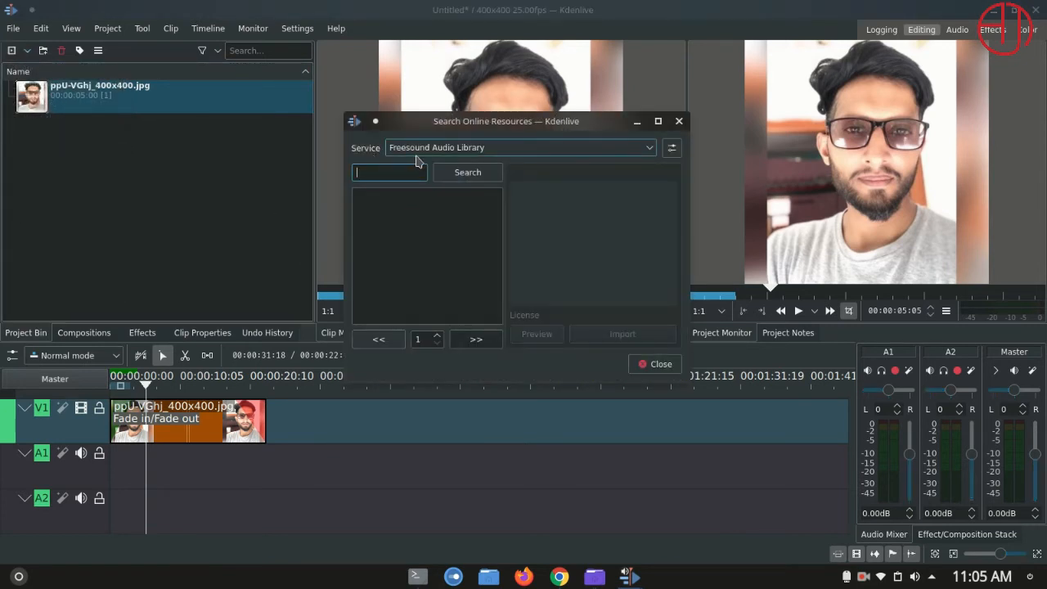
click(538, 146)
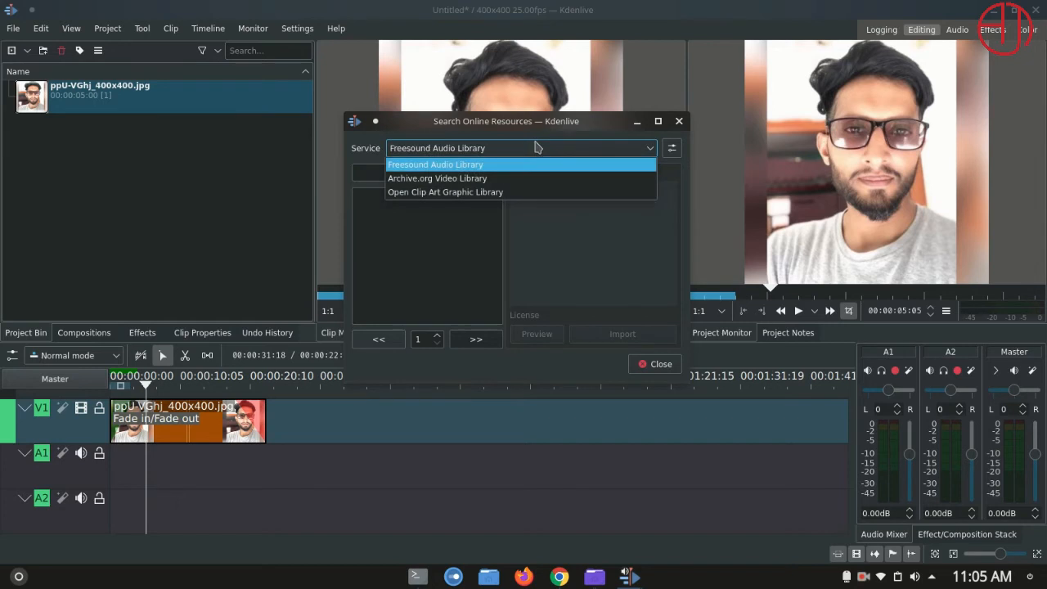
click(482, 193)
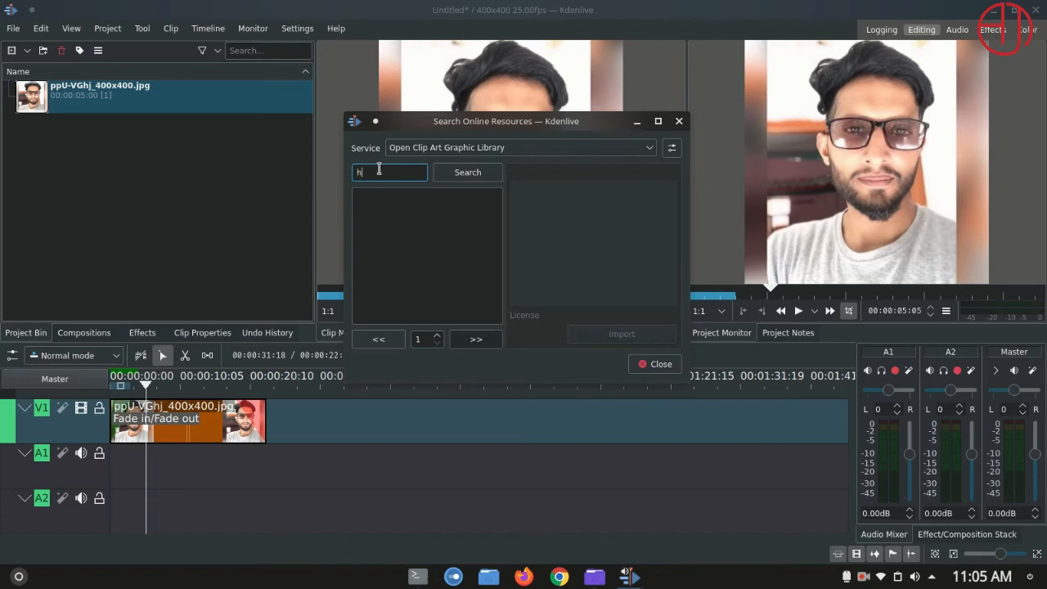
click(467, 173)
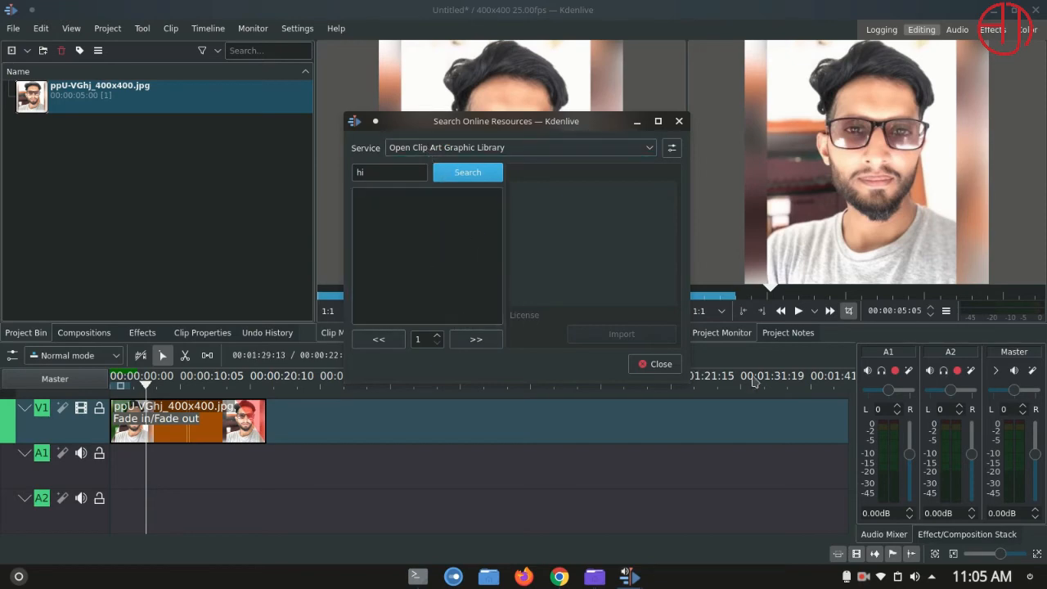
click(656, 364)
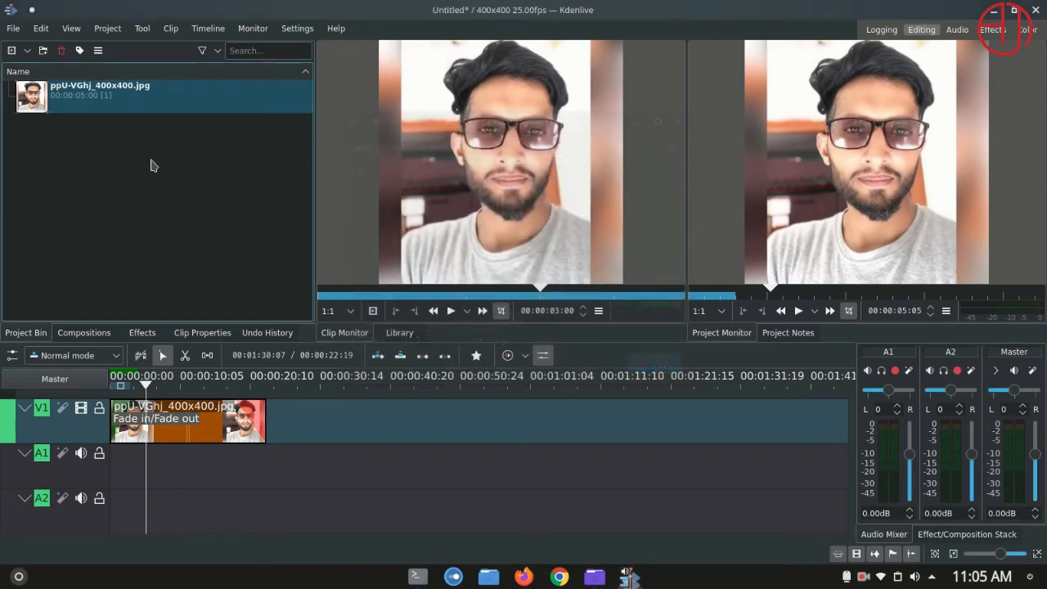
Start a new title clip and add the text "AN TECH" near the centre of the frame
click(11, 50)
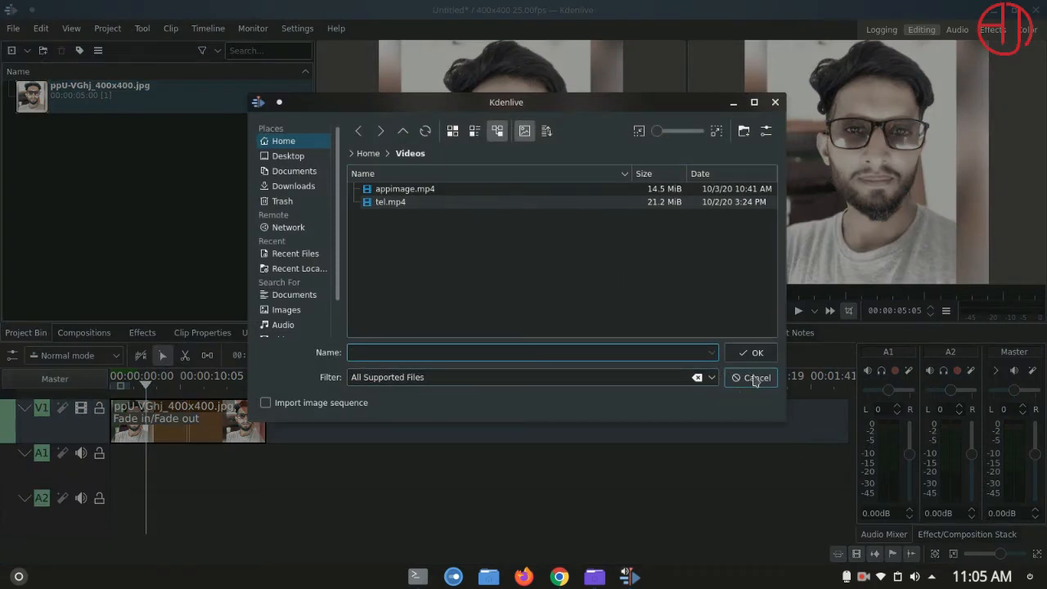
click(754, 378)
click(27, 50)
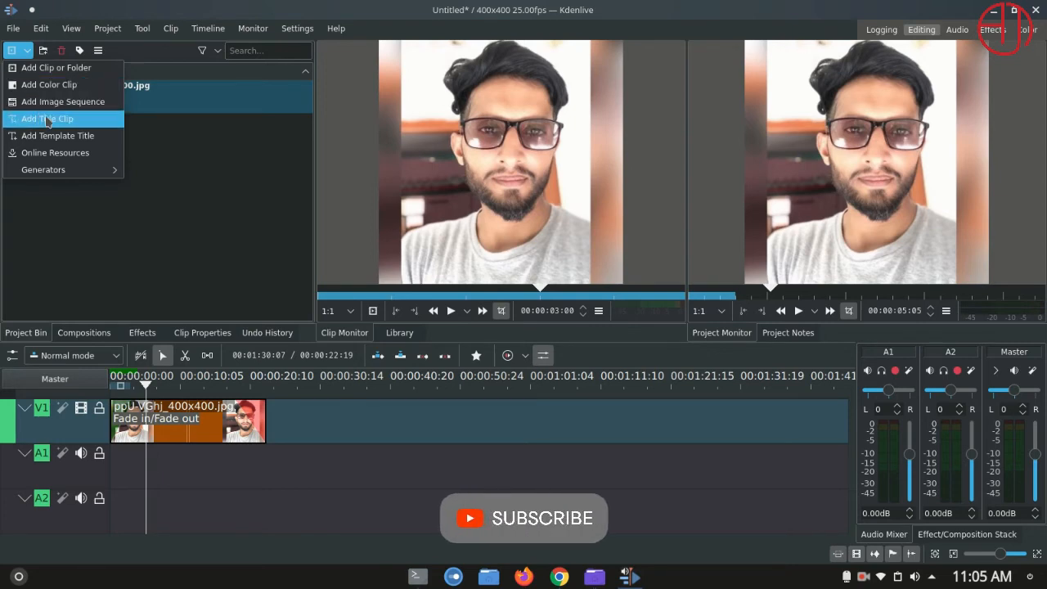
click(72, 127)
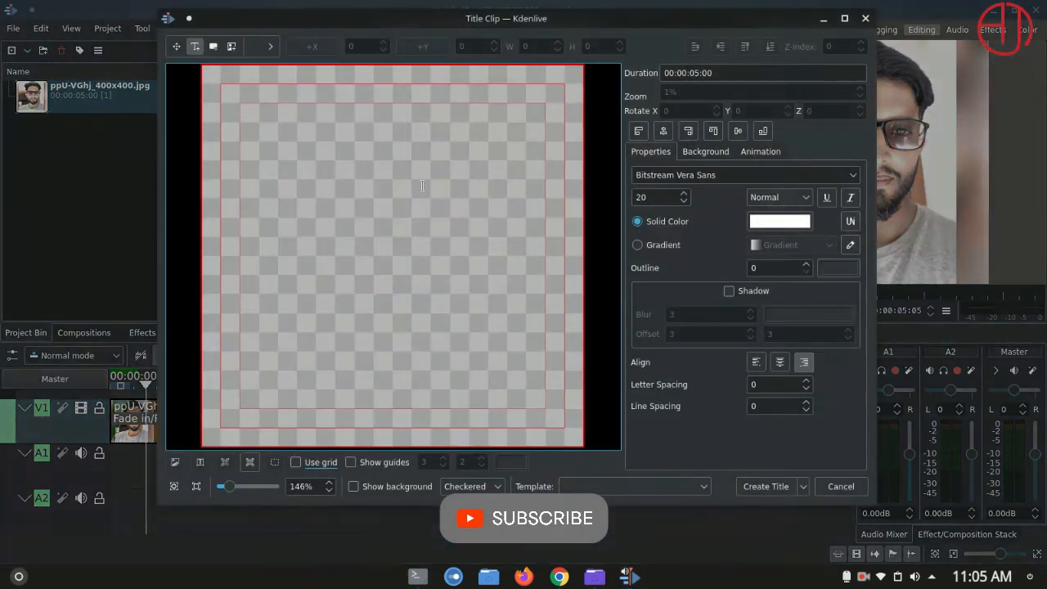
click(378, 249)
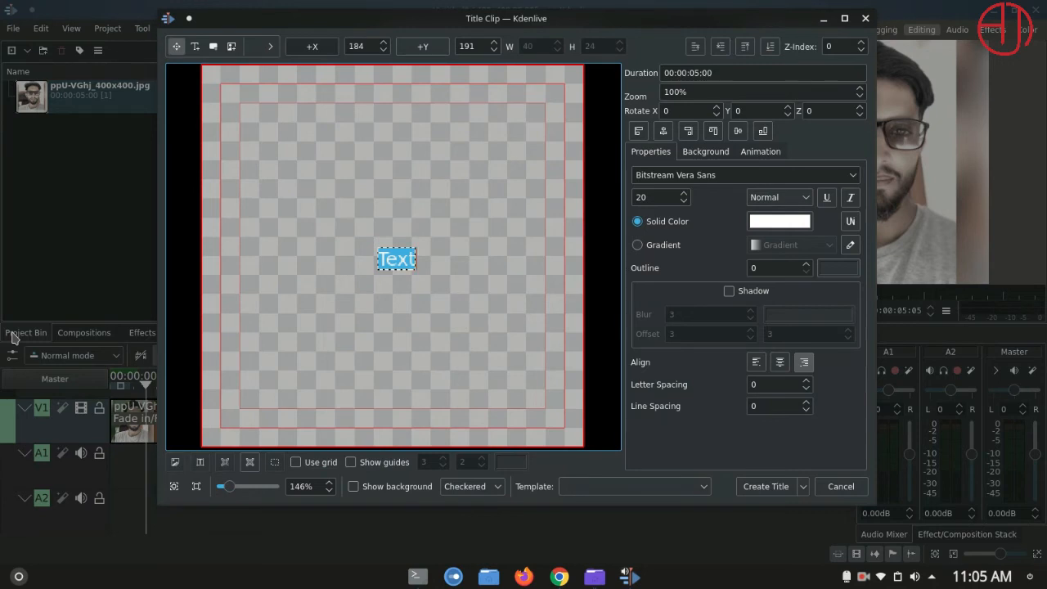
text(ANY)
key(BackSpace)
text(TECH)
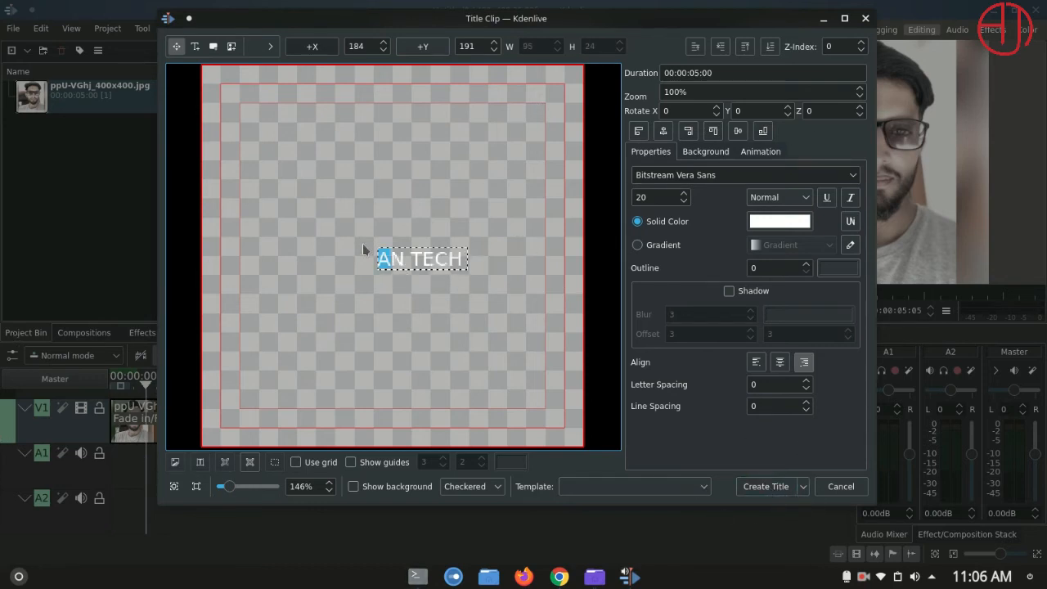
Move the title text to about X 148, Y 197 so it sits closer to the frame's centre
click(528, 297)
click(444, 265)
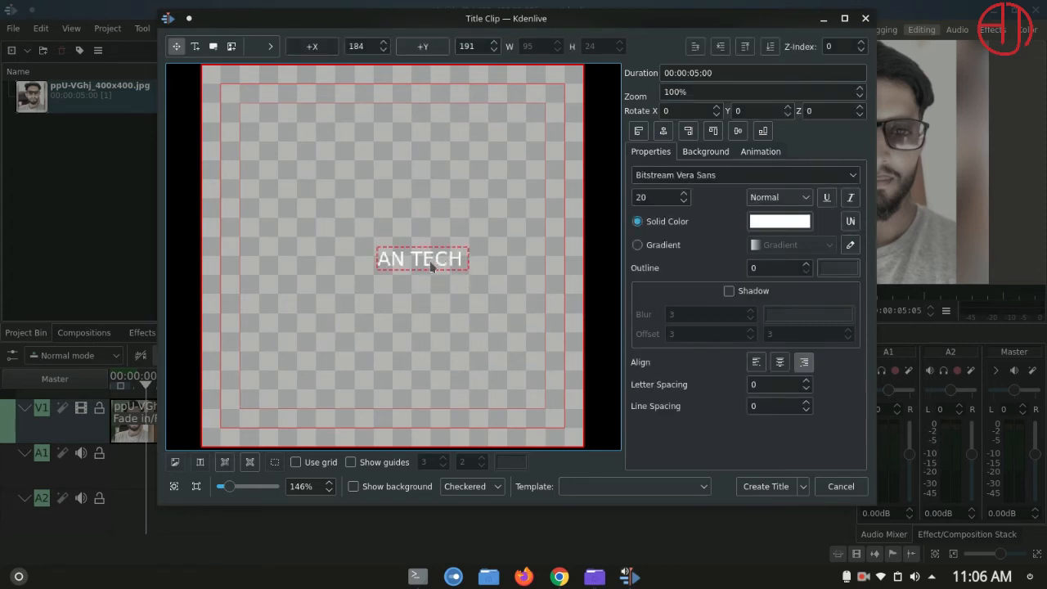
drag(431, 266, 398, 267)
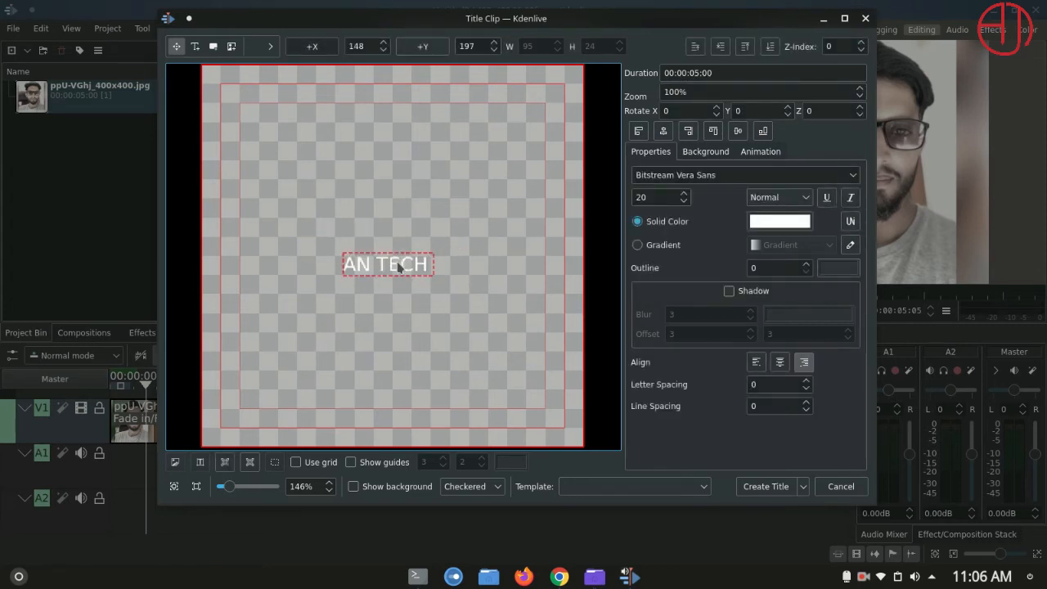
Set the title text's solid colour to black (#000000) and its font size to 24
click(797, 222)
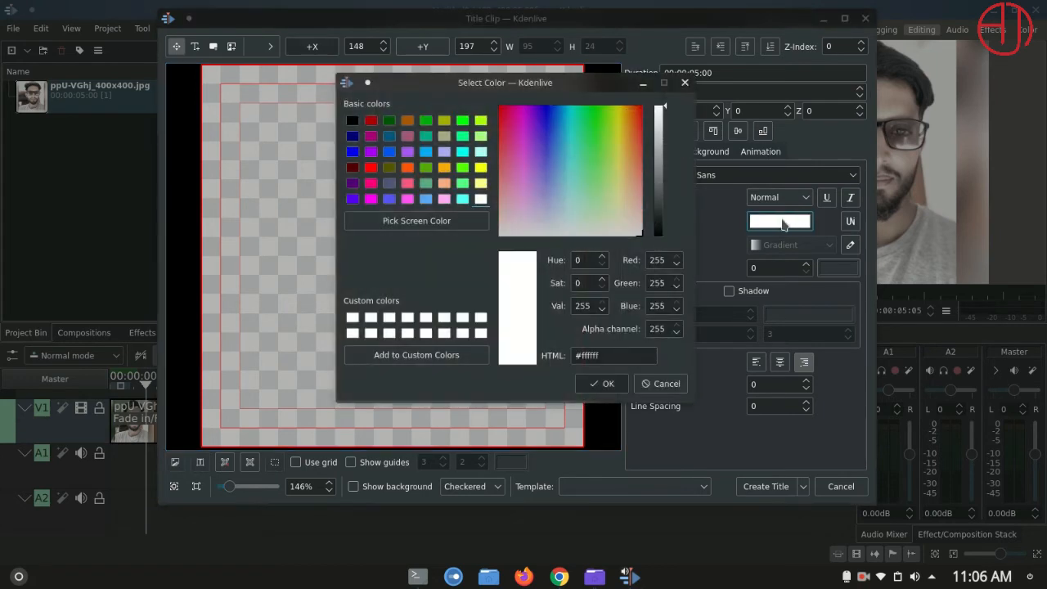
click(352, 121)
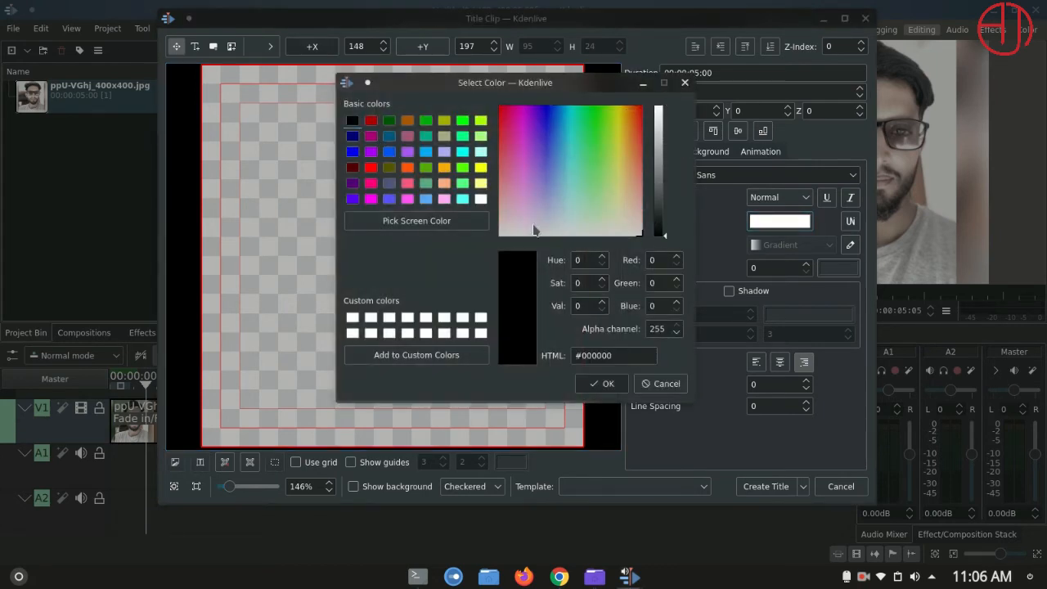
click(606, 390)
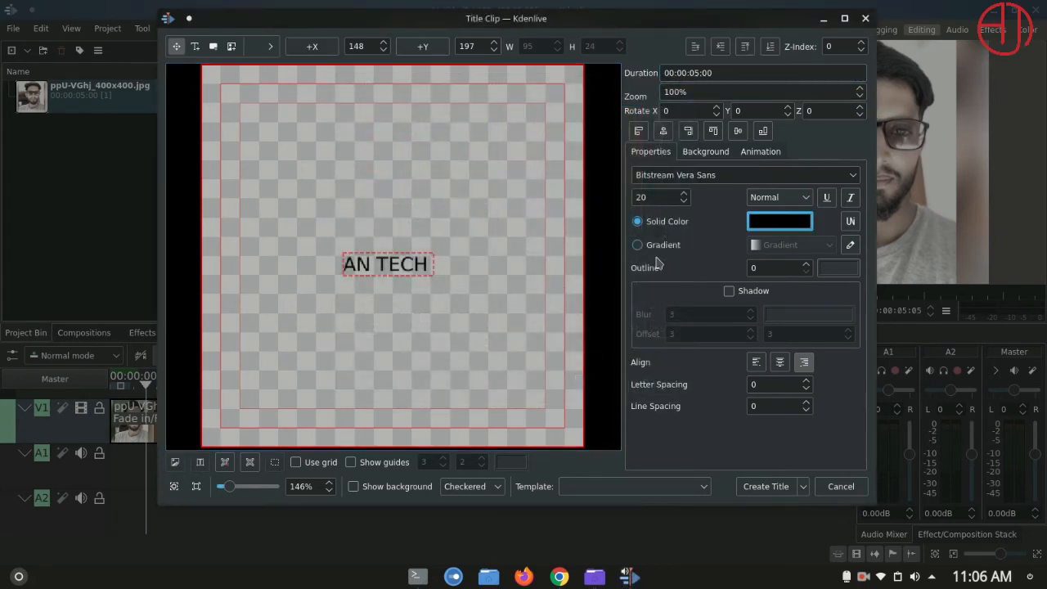
scroll(687, 201, up, 3)
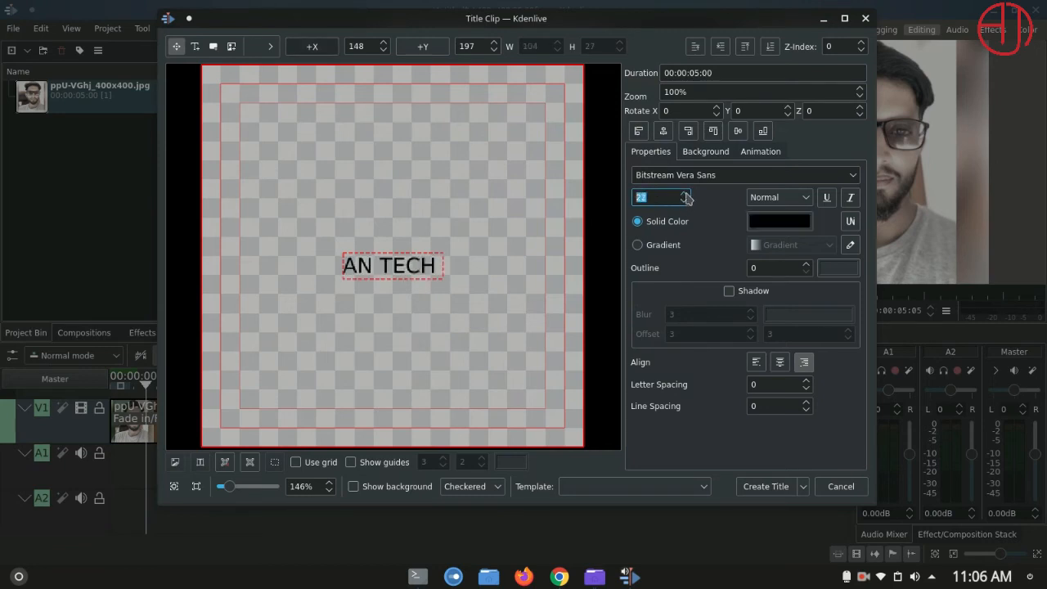
Correct the title text to "ANU TECH" and create the title clip
click(380, 268)
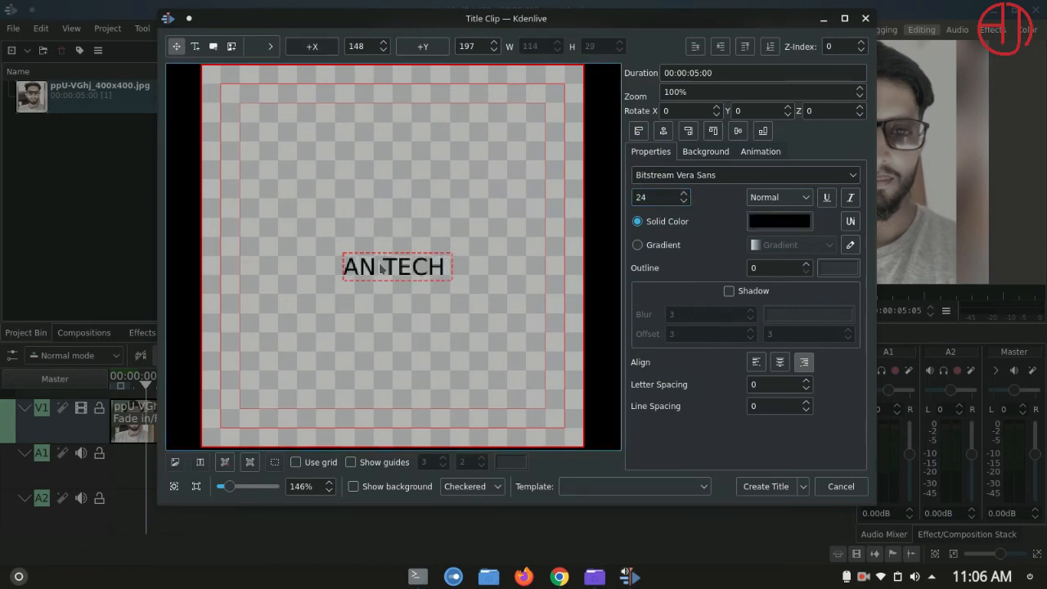
click(380, 271)
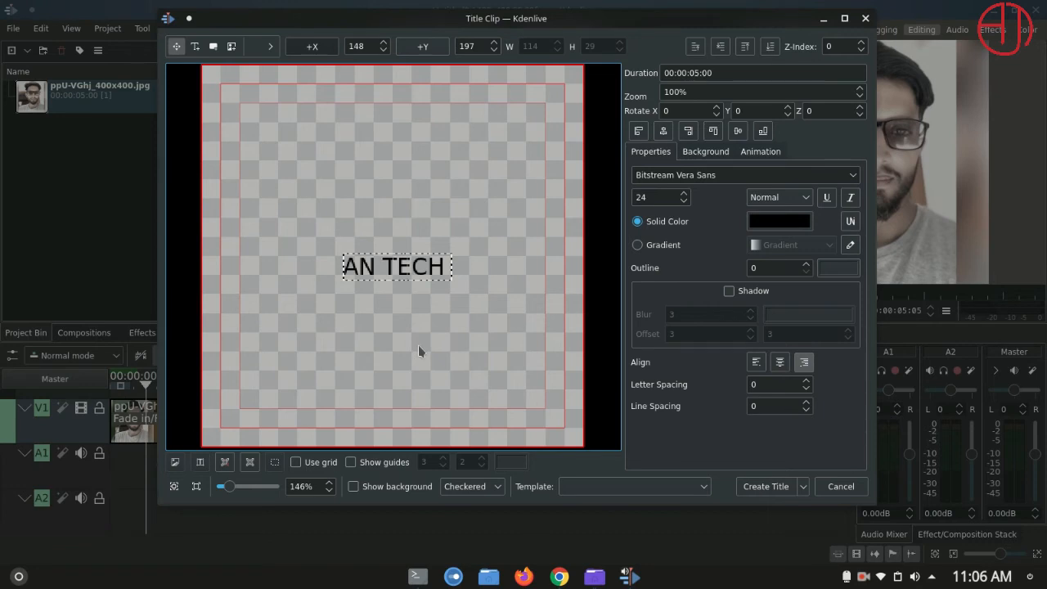
double_click(446, 279)
click(443, 278)
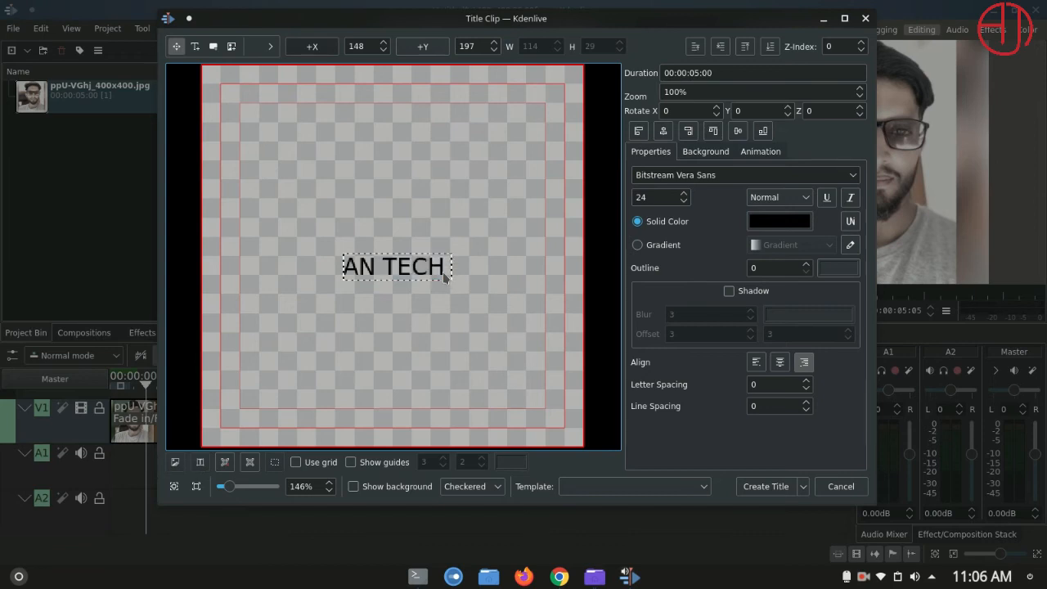
click(386, 272)
text(u)
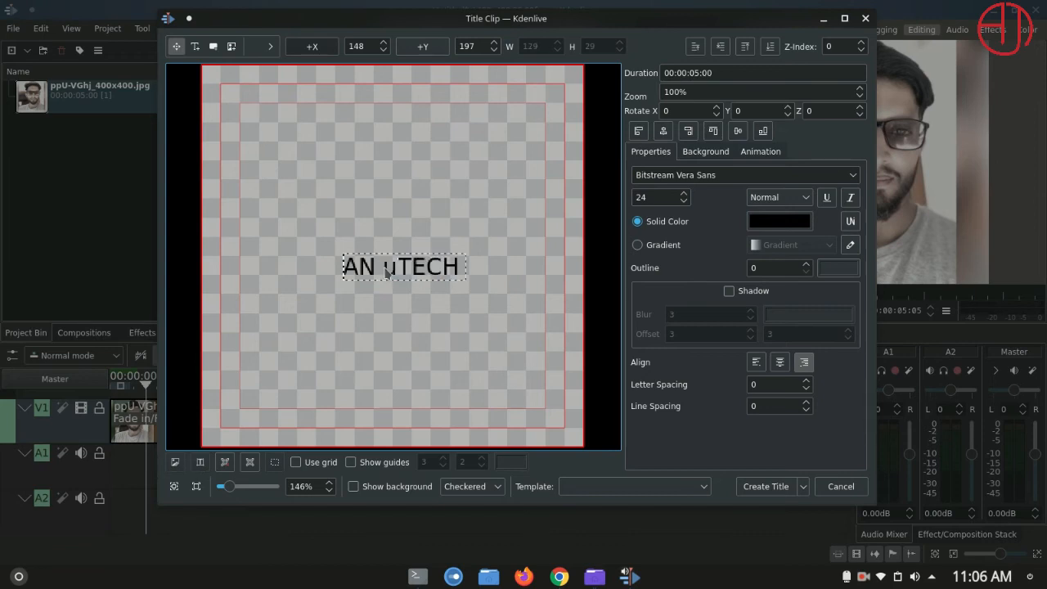
key(BackSpace)
key(BackSpace)
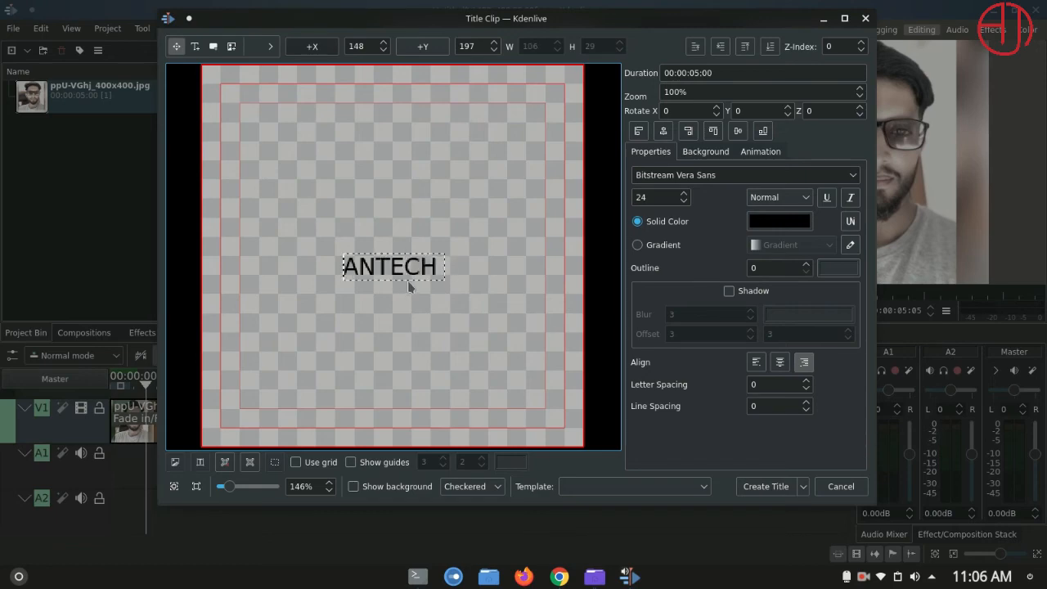
text(U)
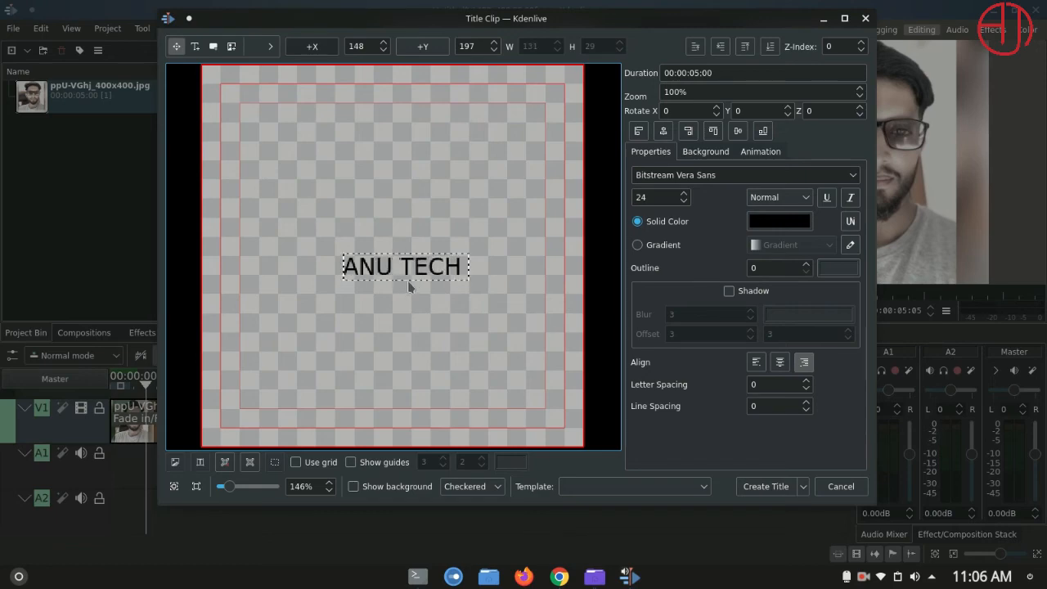
click(754, 486)
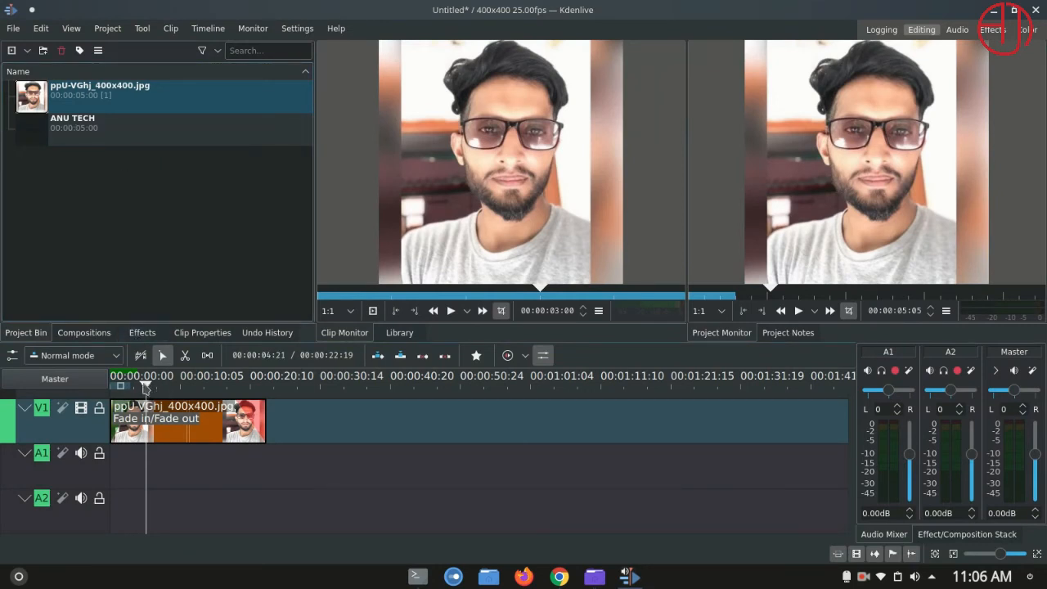
Play the title clip in the clip monitor and place it at about 7 seconds on a new video track above V1
click(67, 142)
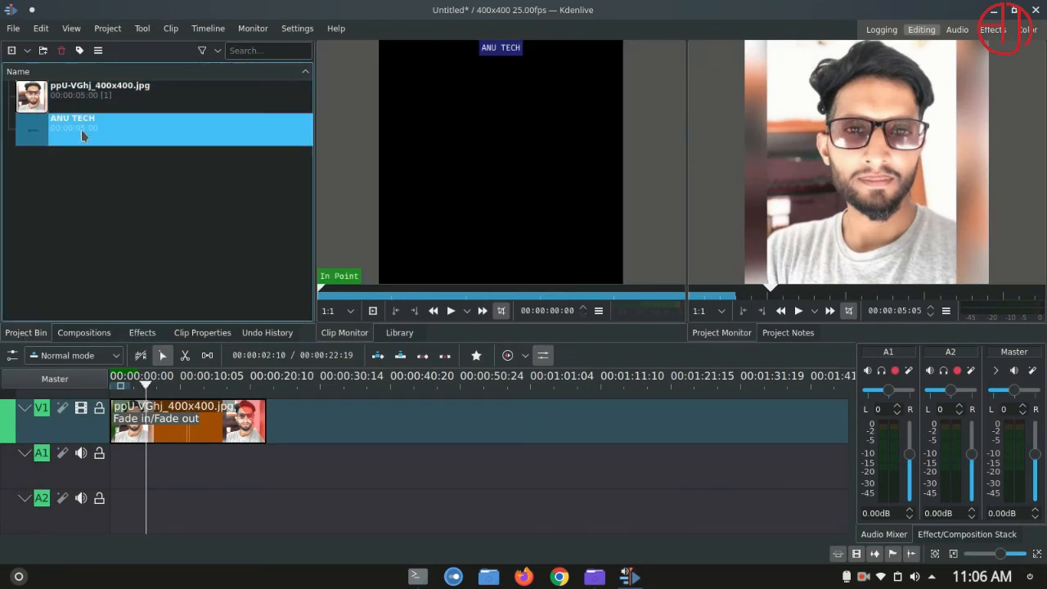
click(451, 310)
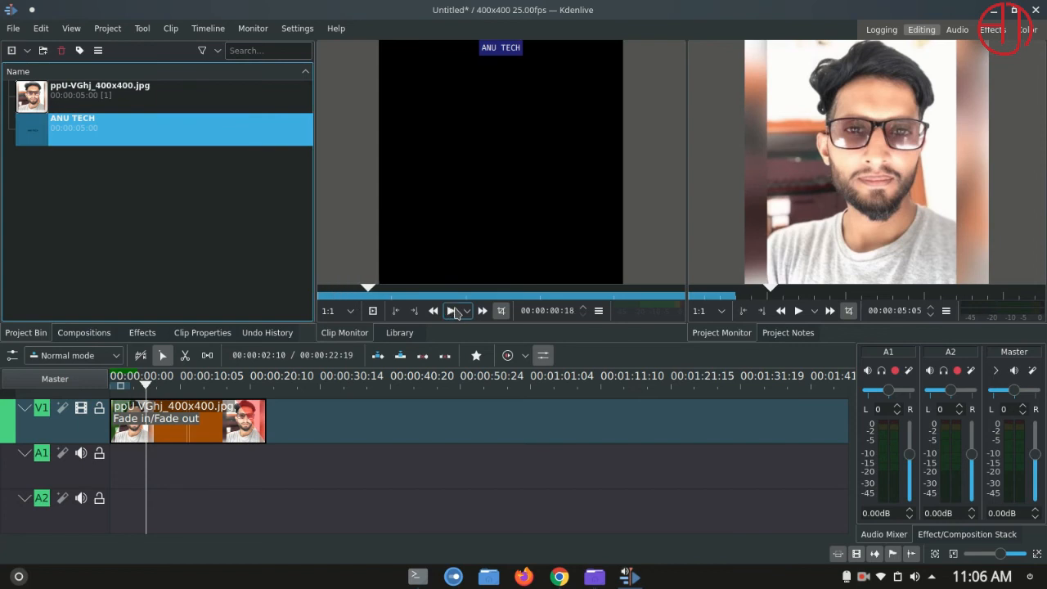
drag(117, 140, 149, 435)
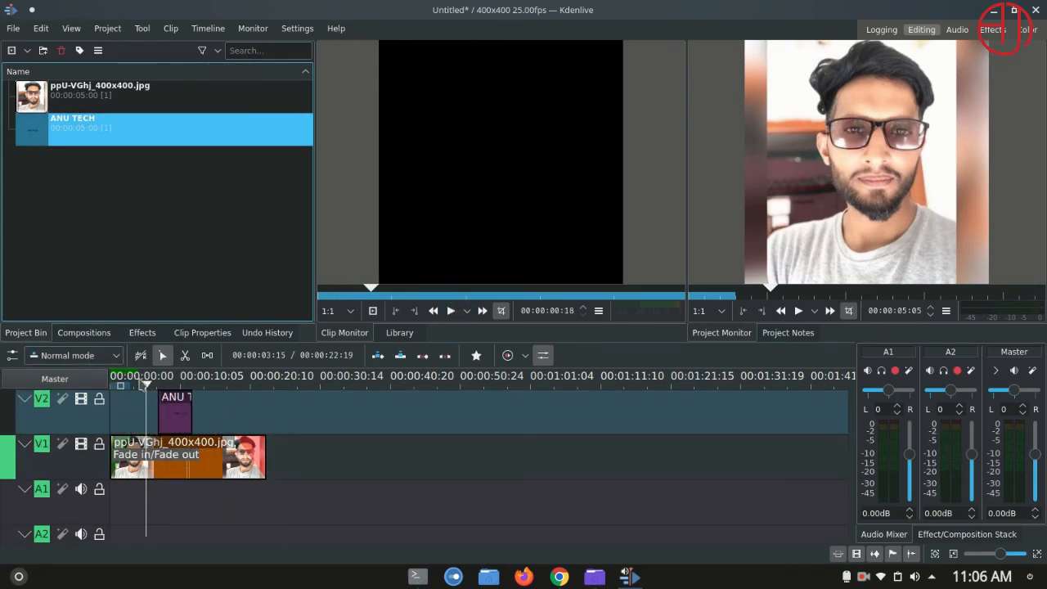
Scrub the timeline playhead to check the title over the image, and return it to the start
click(155, 390)
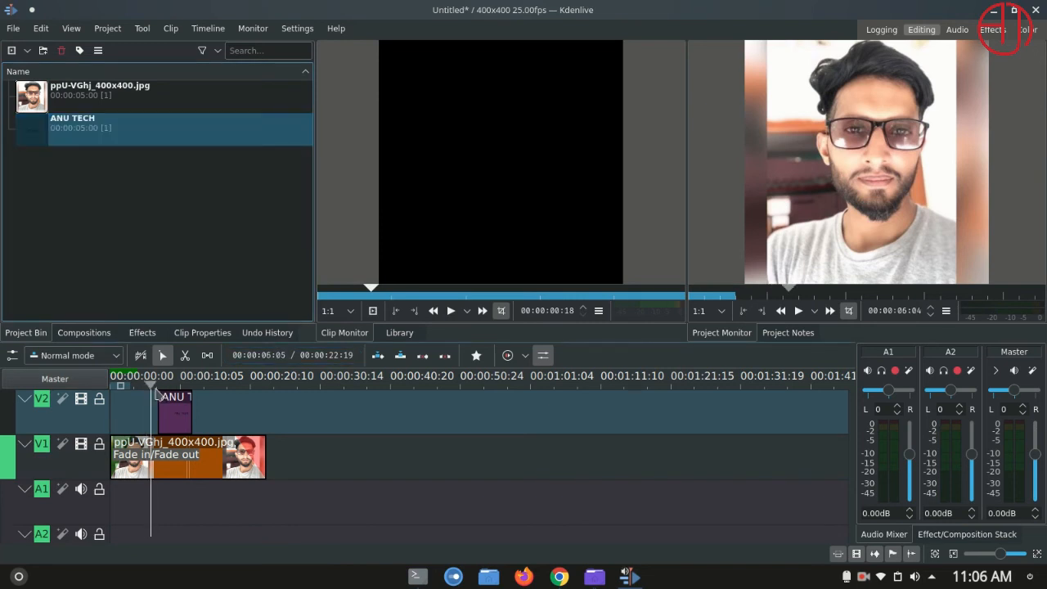
drag(155, 391, 109, 402)
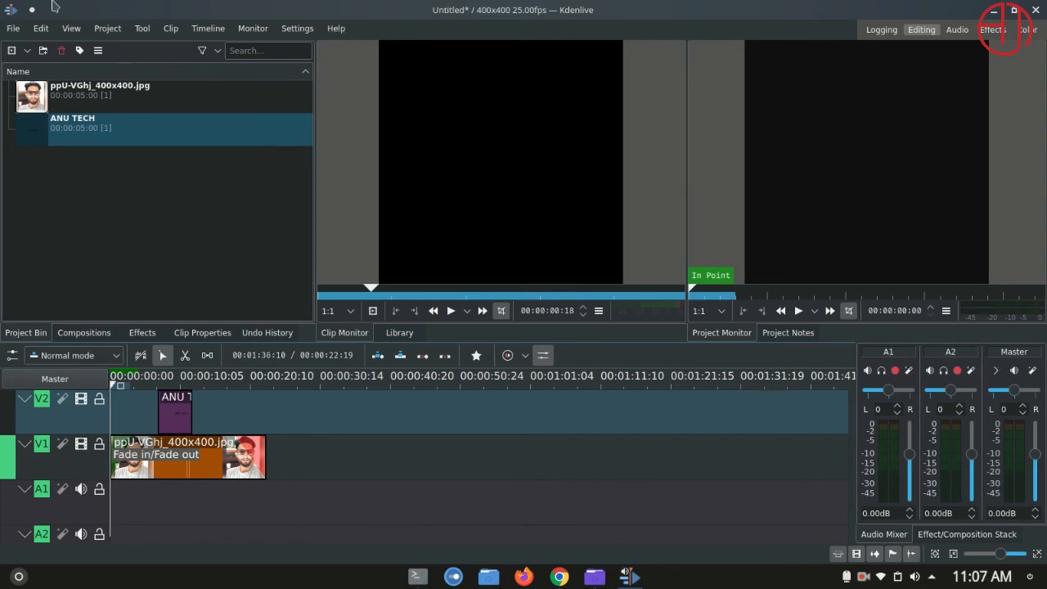
mouse_move(666, 75)
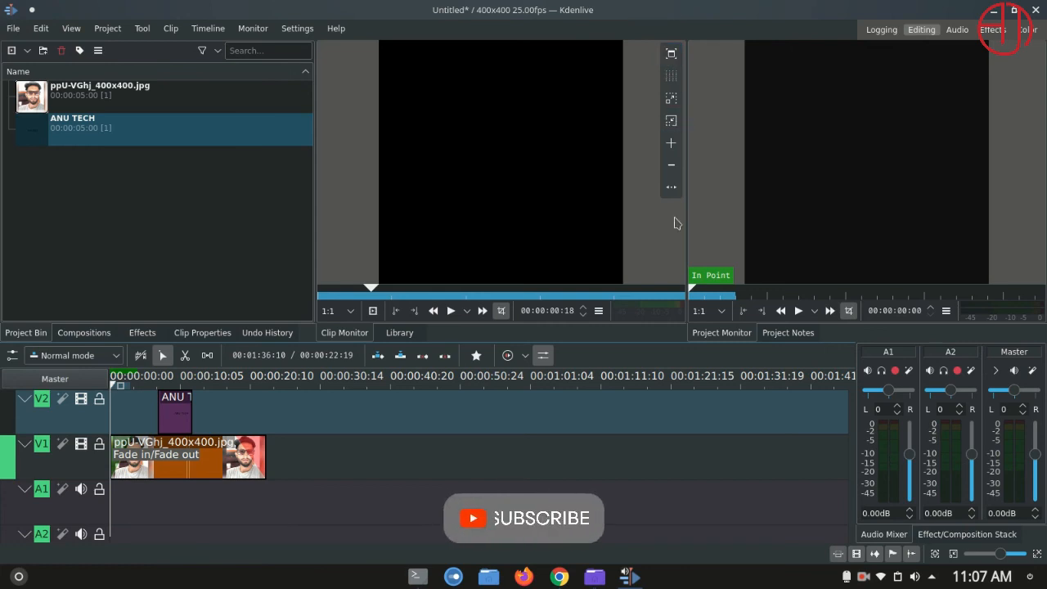
click(294, 29)
mouse_move(407, 102)
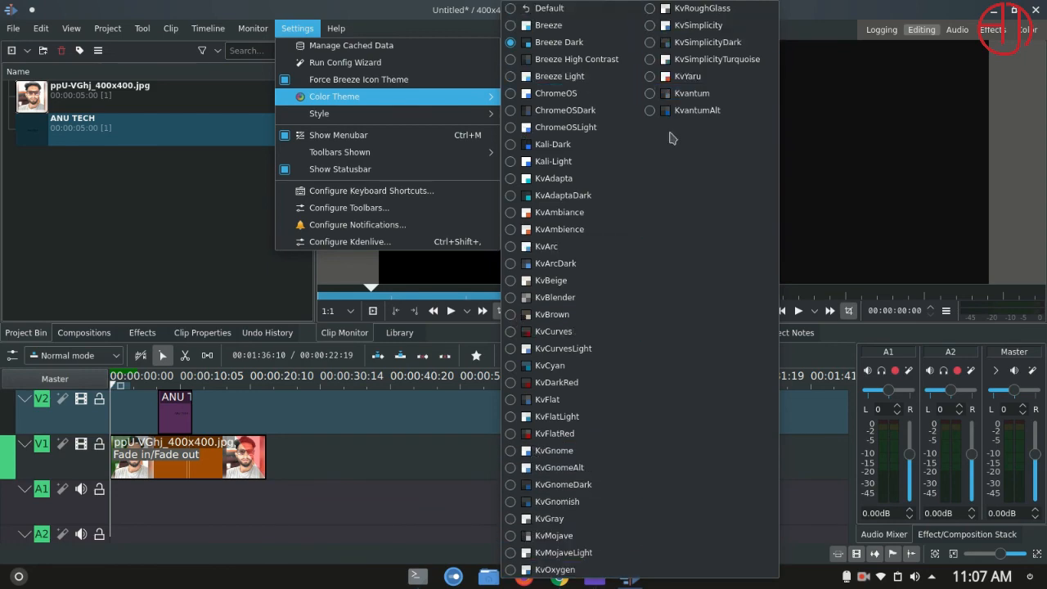
mouse_move(335, 29)
mouse_move(297, 27)
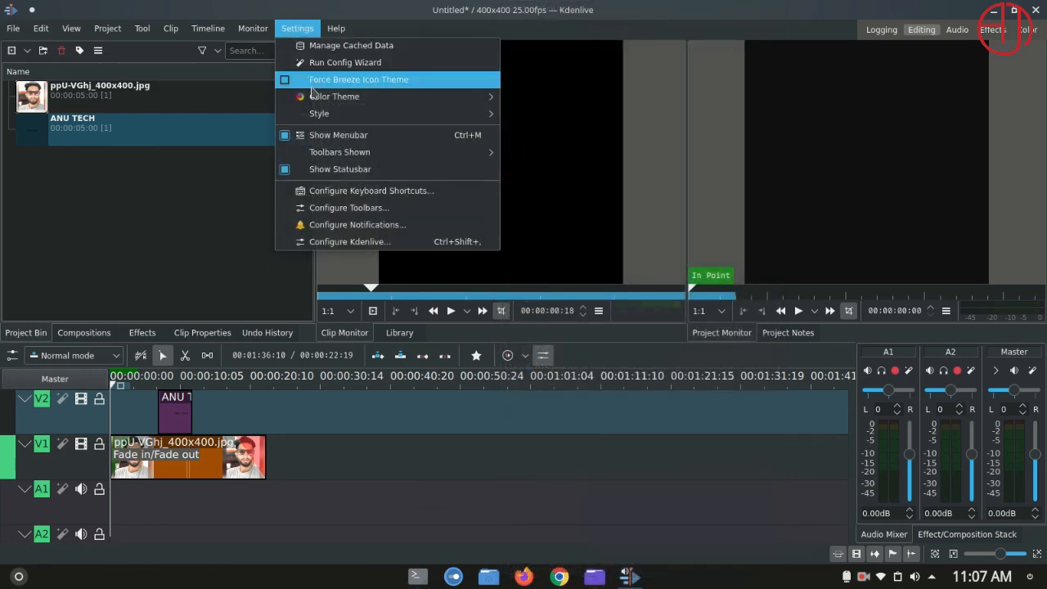
mouse_move(318, 113)
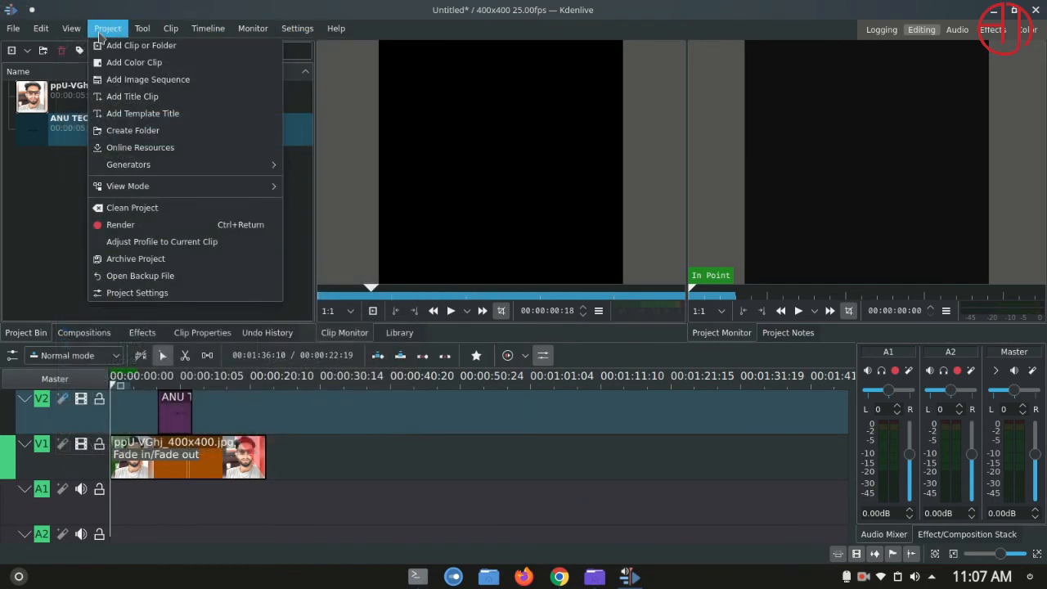
mouse_move(64, 31)
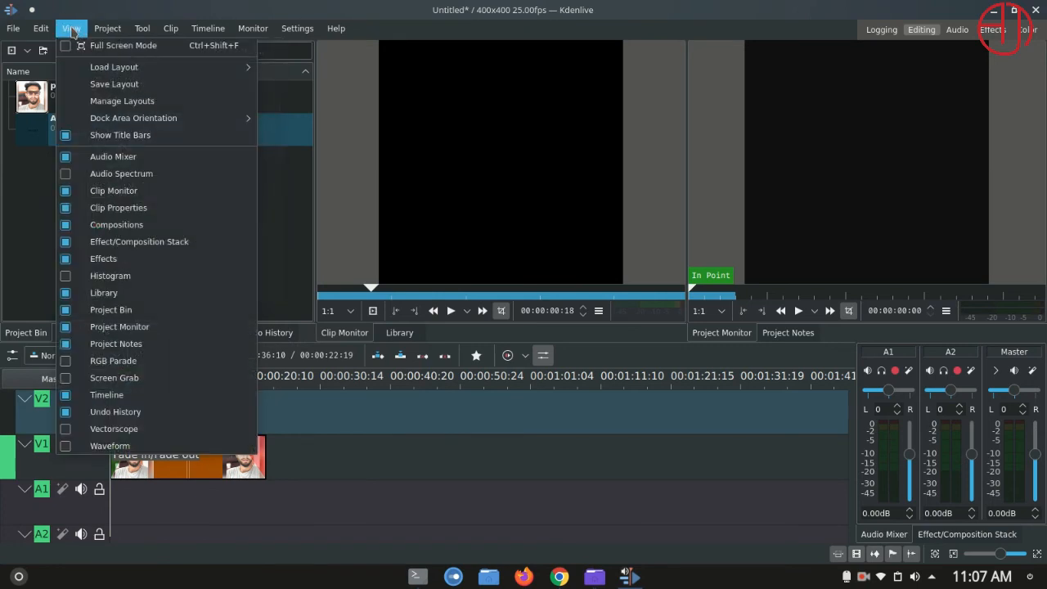
click(118, 158)
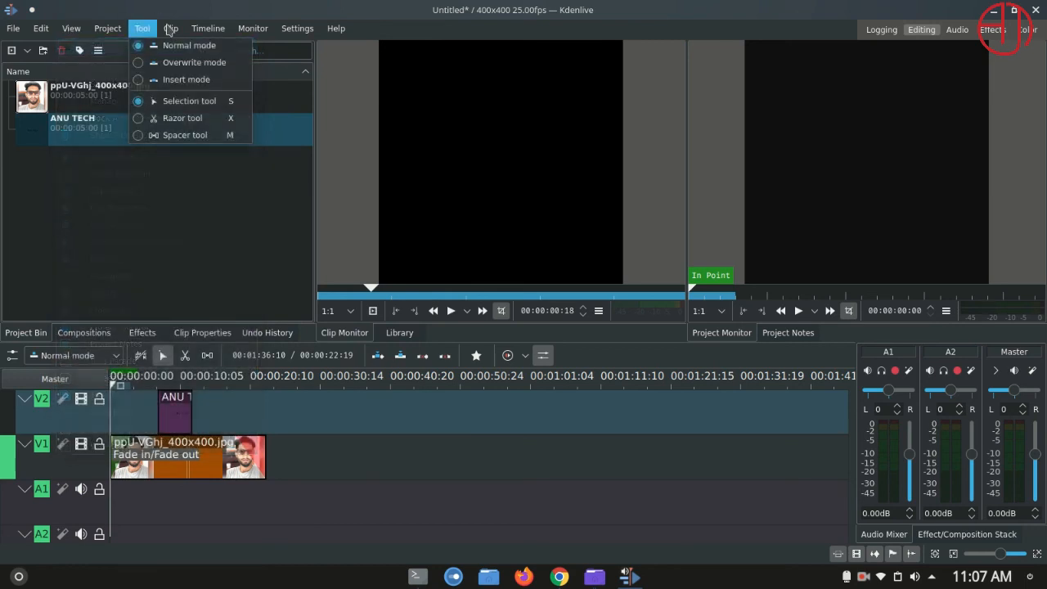
mouse_move(268, 38)
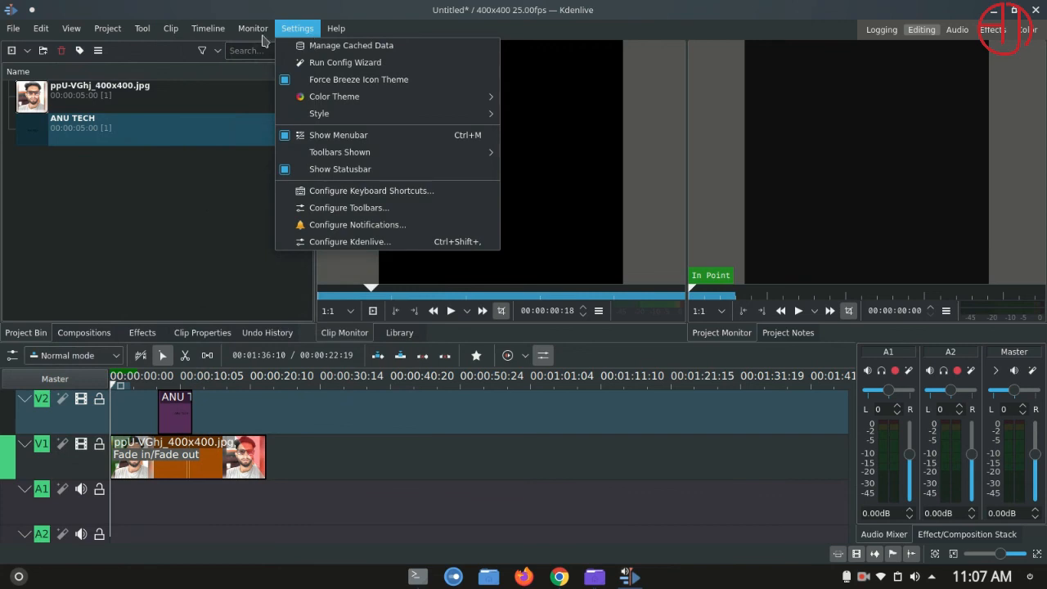
Quit the video editor without saving the project changes, and close the file manager window showing the Pictures folder
mouse_move(9, 31)
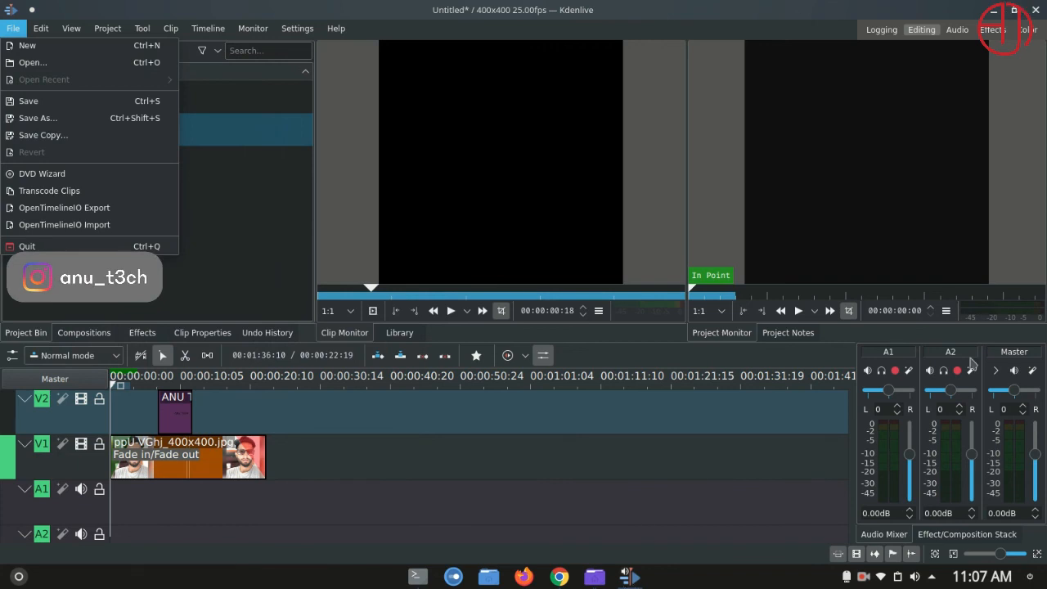
click(67, 251)
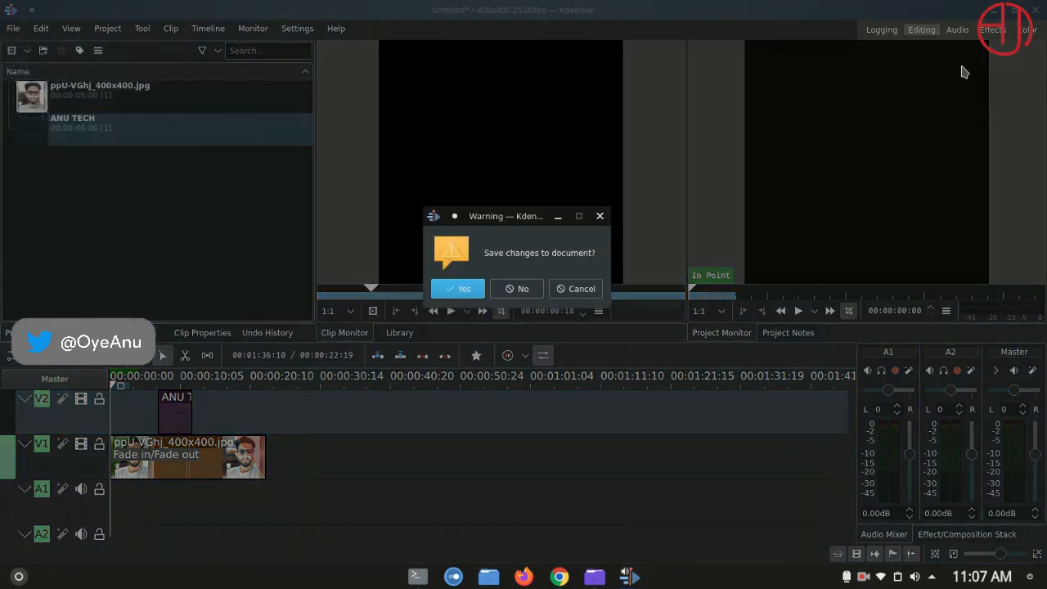
click(521, 289)
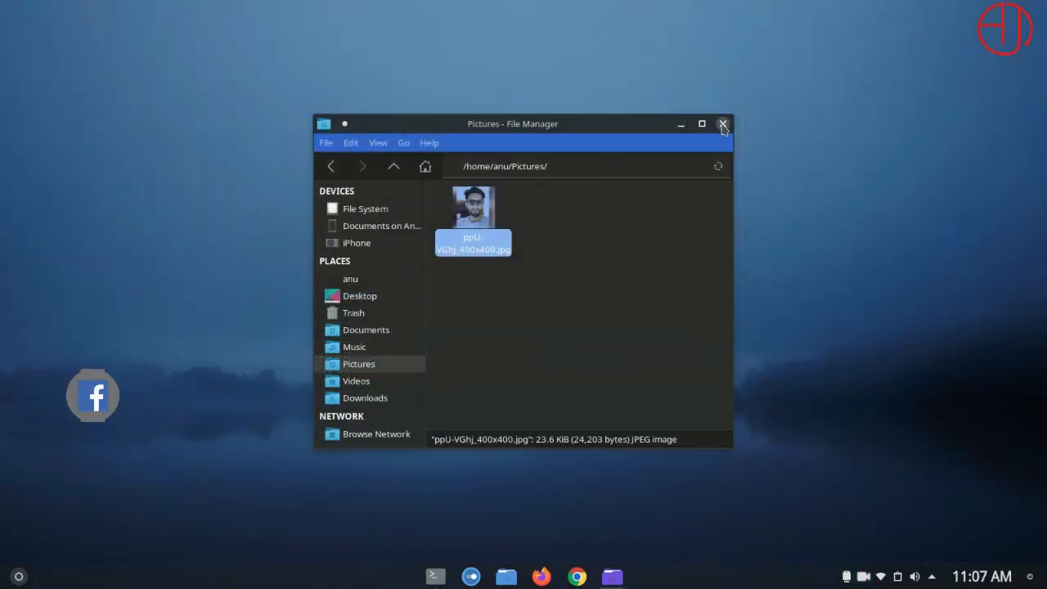
click(723, 124)
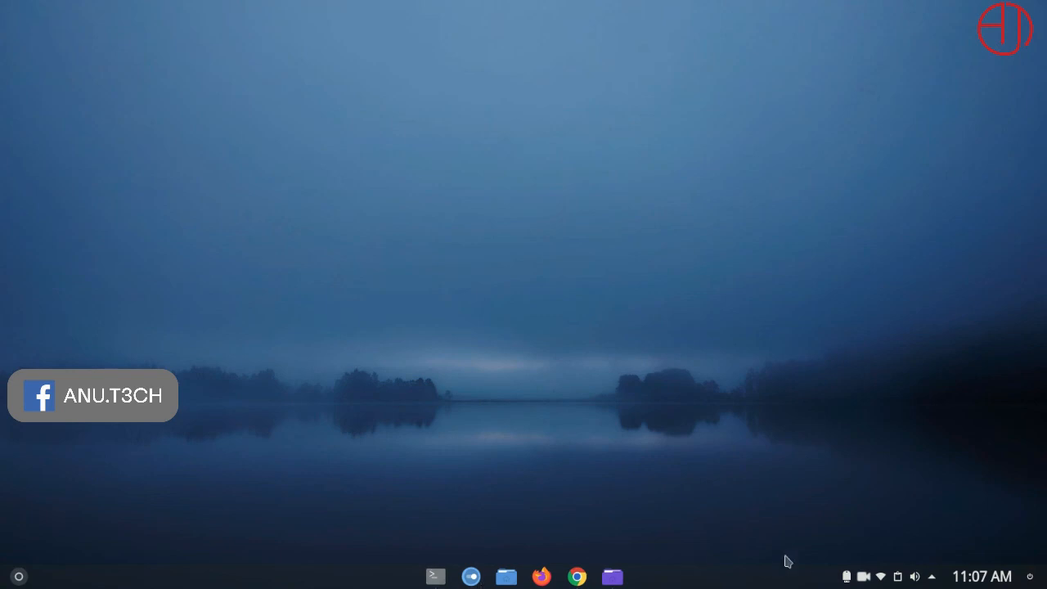
click(861, 578)
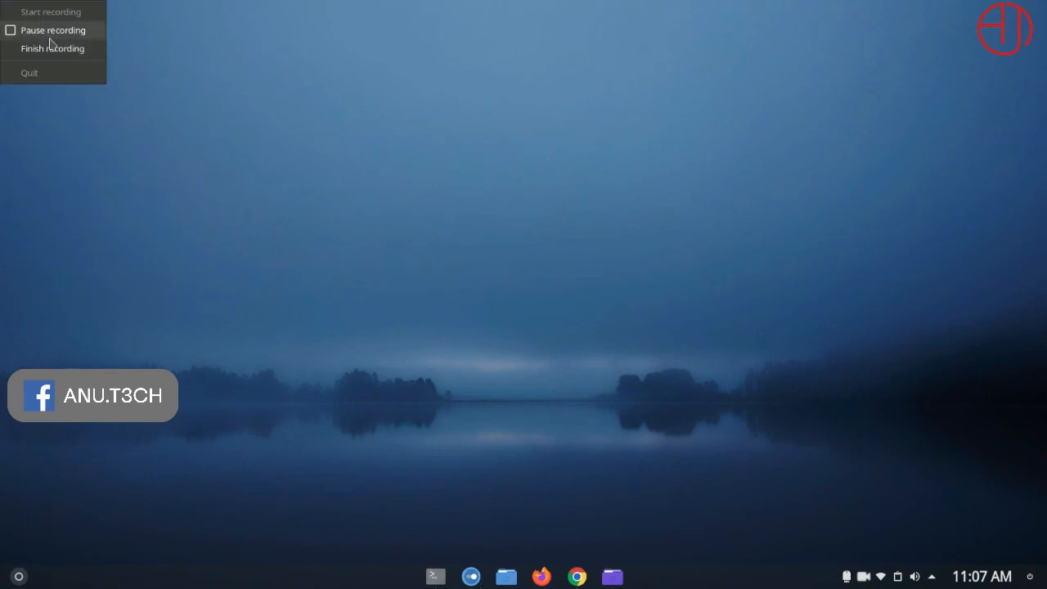